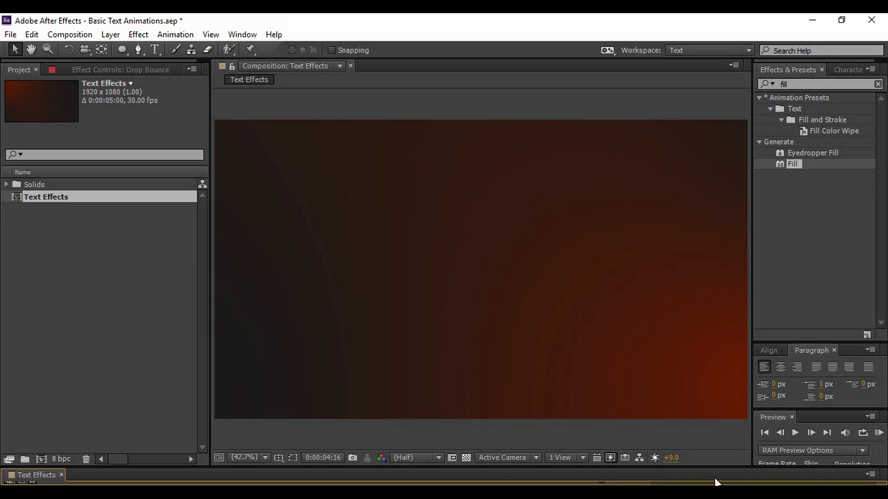
Step: Make the Drop Bounce layer visible and preview its text animation from the first frame of the Text Effects composition
drag(711, 467, 700, 355)
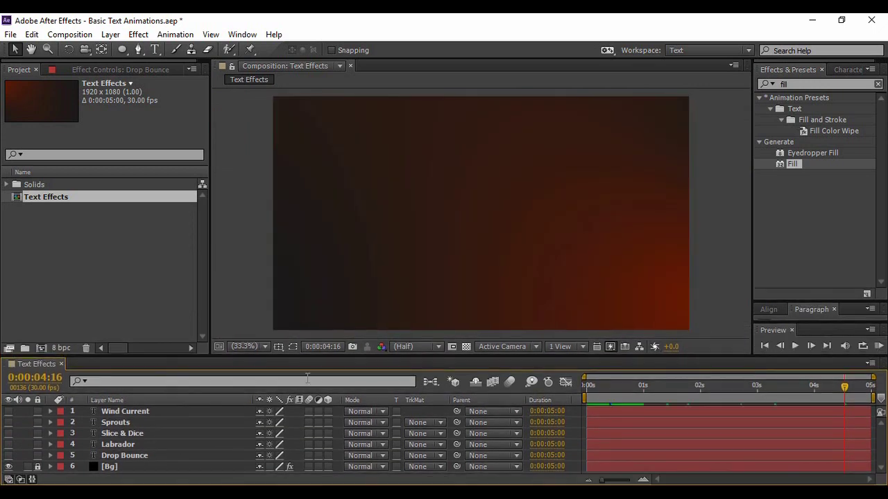
click(157, 457)
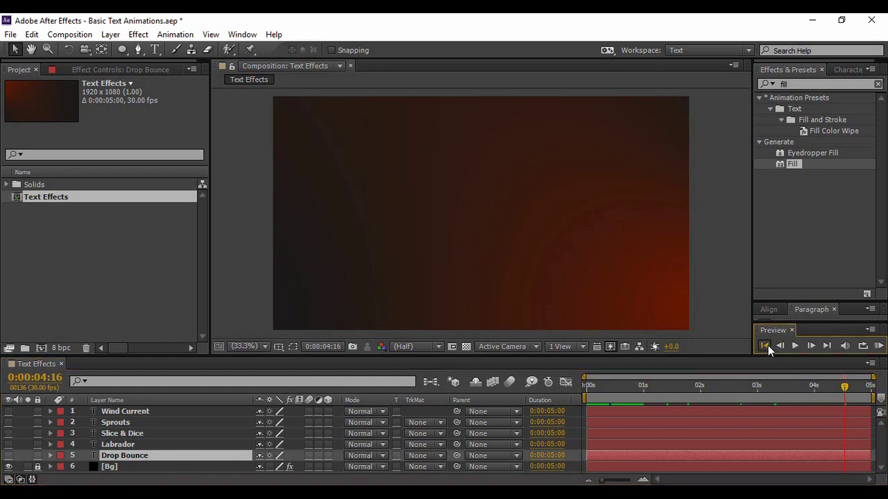
click(765, 345)
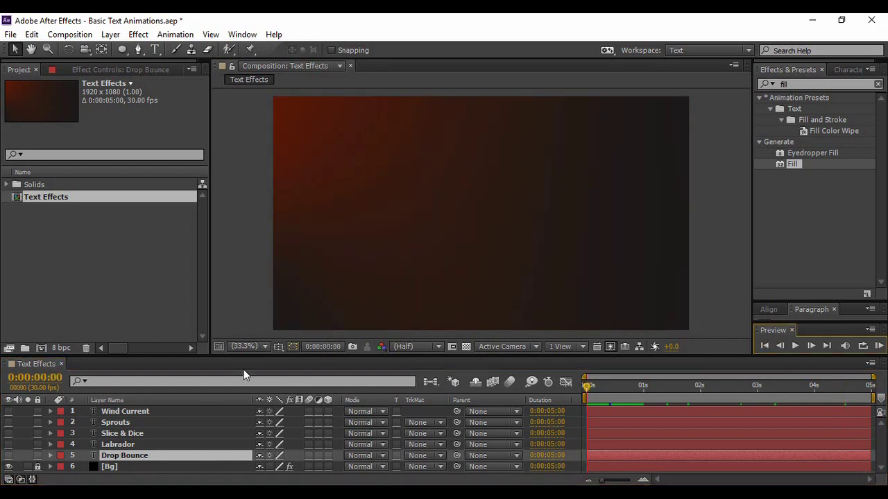
click(9, 456)
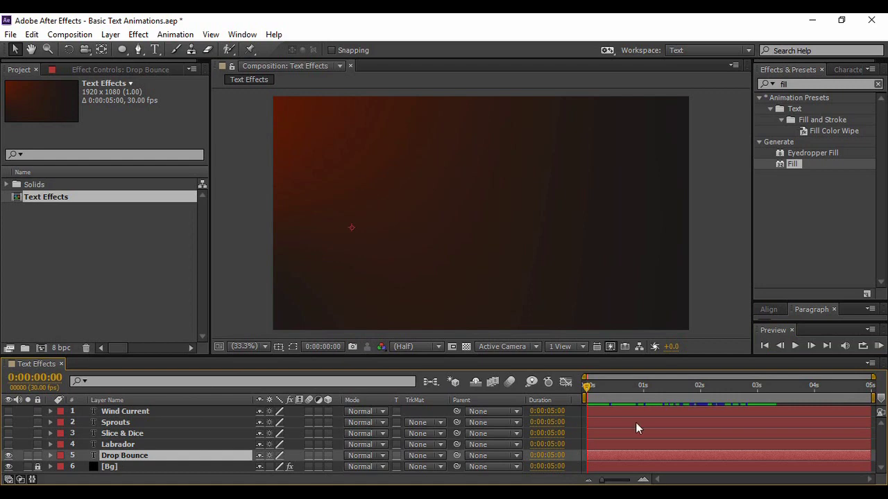
click(796, 346)
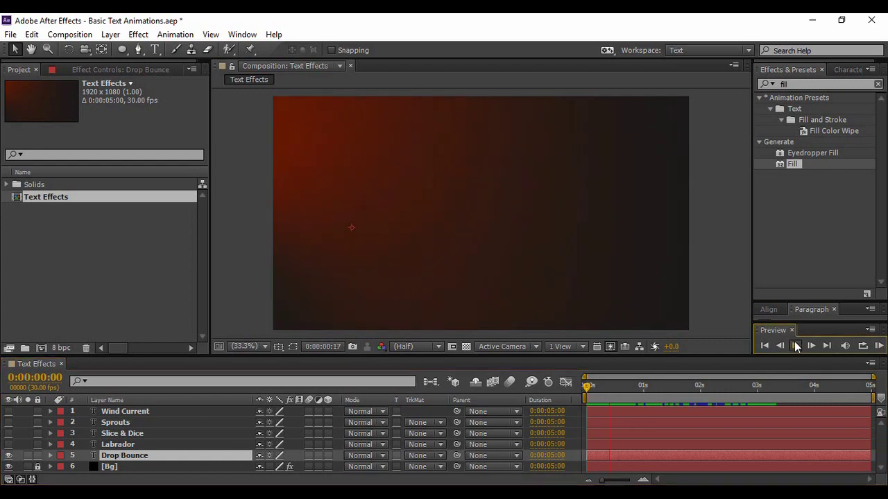
click(796, 346)
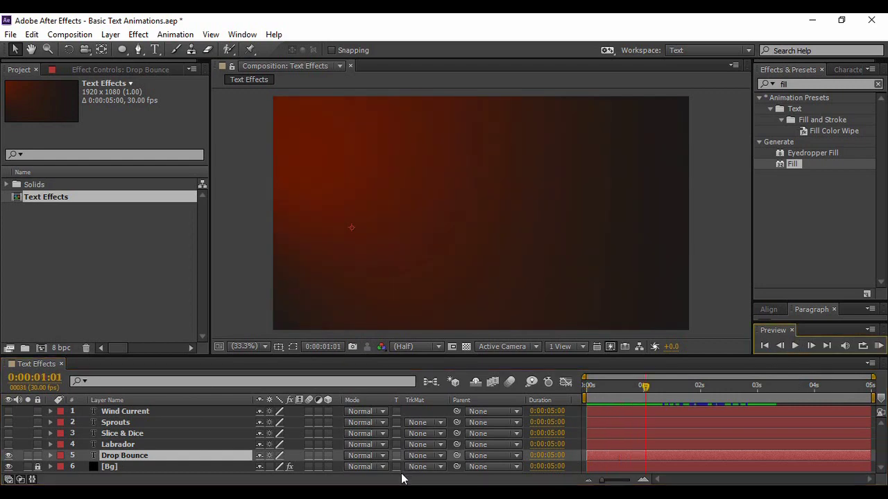
click(402, 478)
click(794, 346)
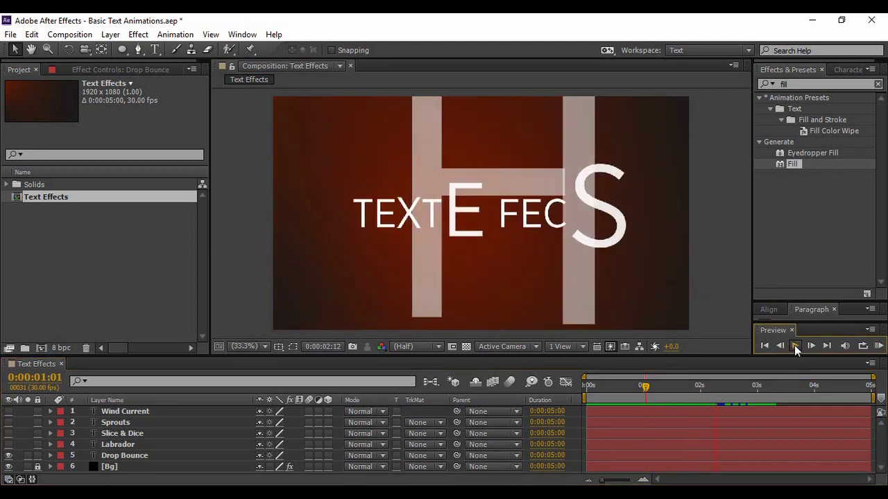
click(795, 346)
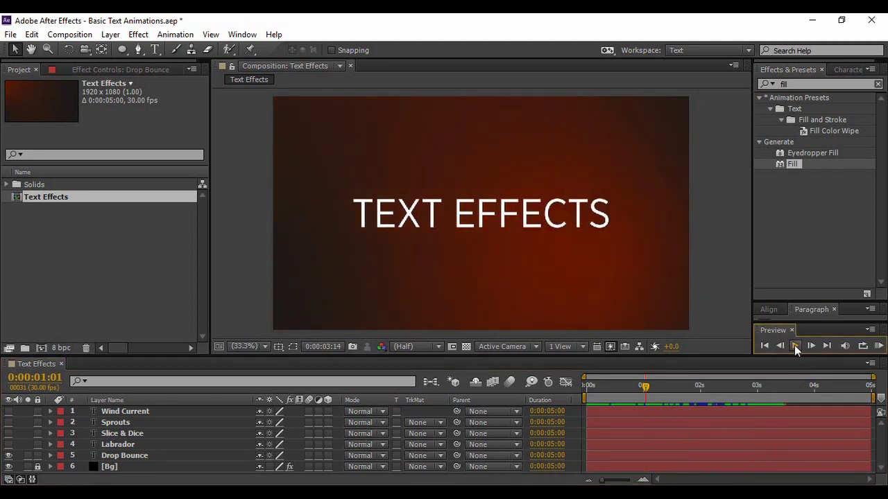
Step: Show the Labrador layer in place of Drop Bounce and preview its animation from the first frame
click(9, 456)
click(8, 445)
click(763, 346)
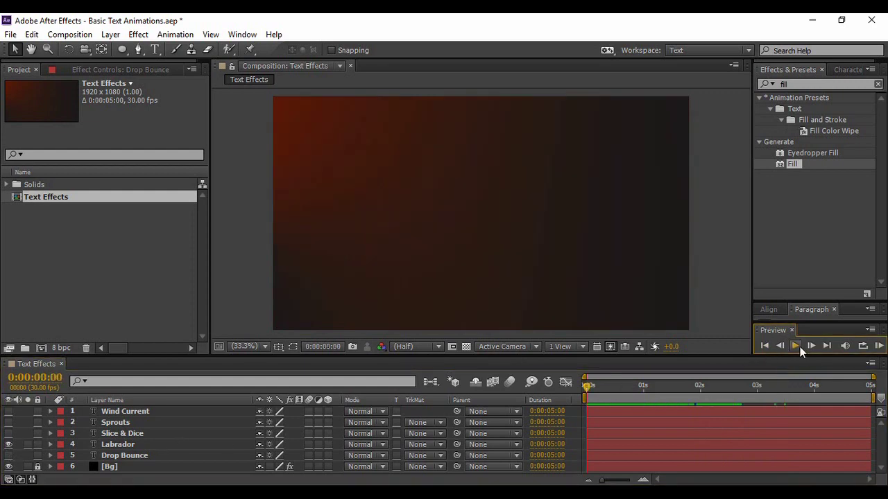
click(797, 346)
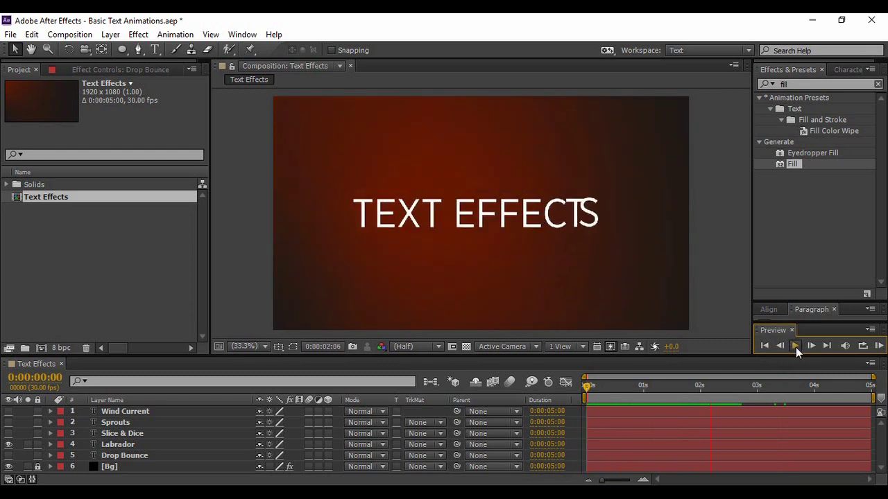
click(795, 347)
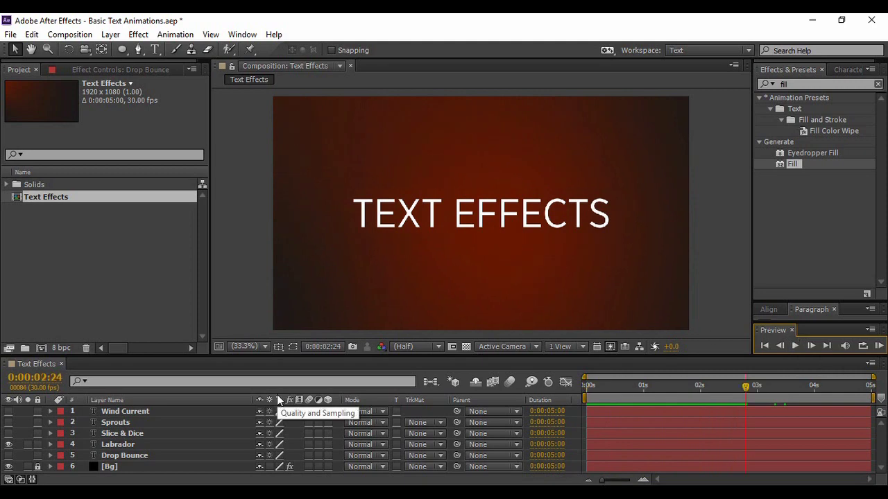
Step: Show the Slice & Dice layer in place of Labrador and preview its animation from the first frame
click(7, 446)
click(9, 433)
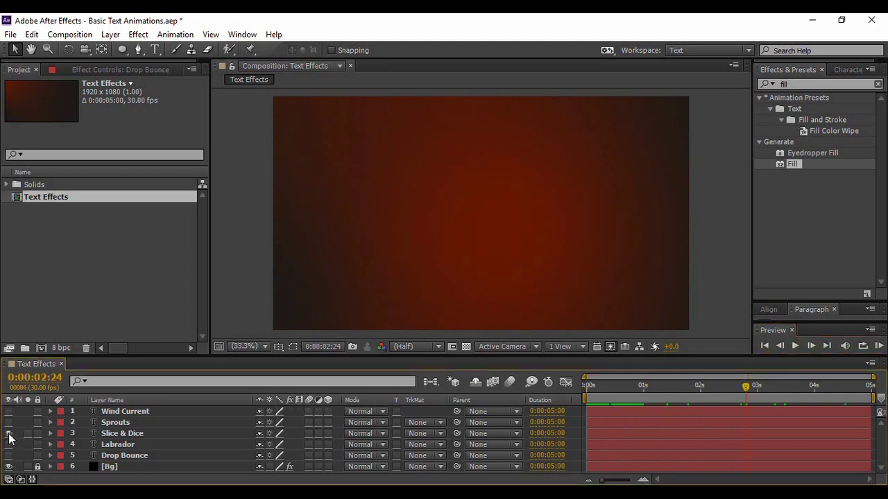
click(765, 345)
click(795, 346)
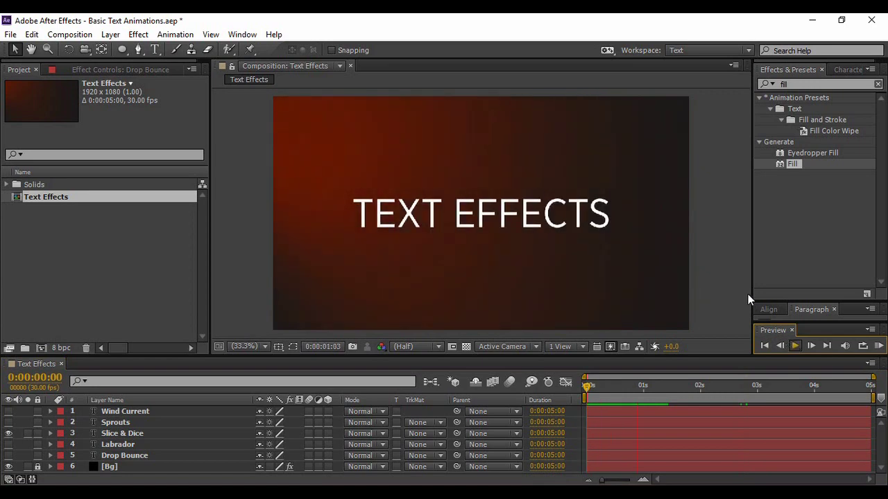
click(797, 352)
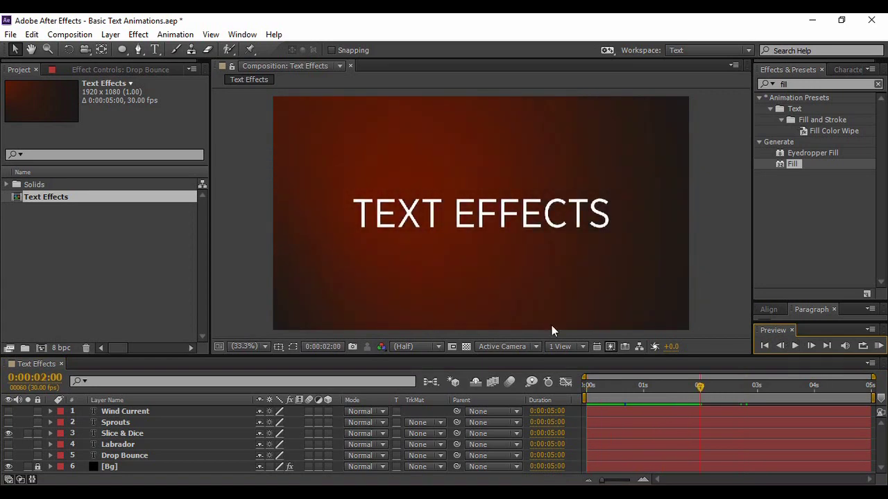
Step: Show the Sprouts layer in place of Slice & Dice and preview its animation from the first frame
click(8, 433)
click(8, 423)
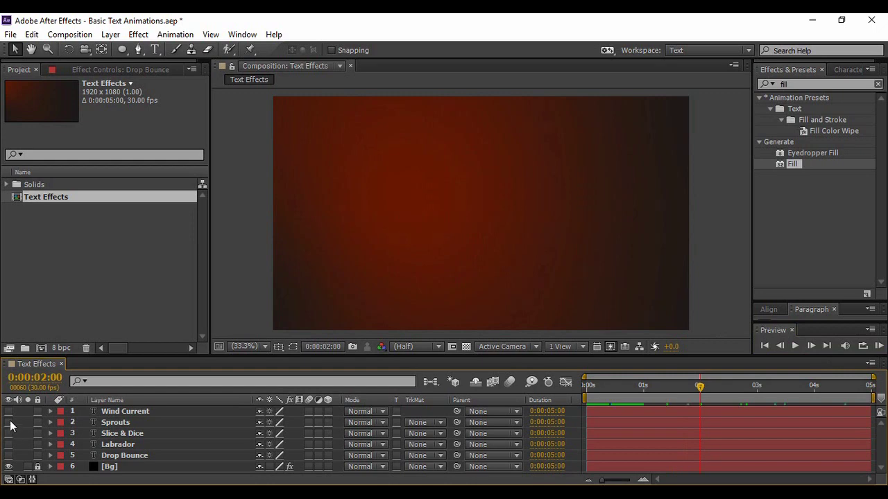
click(763, 347)
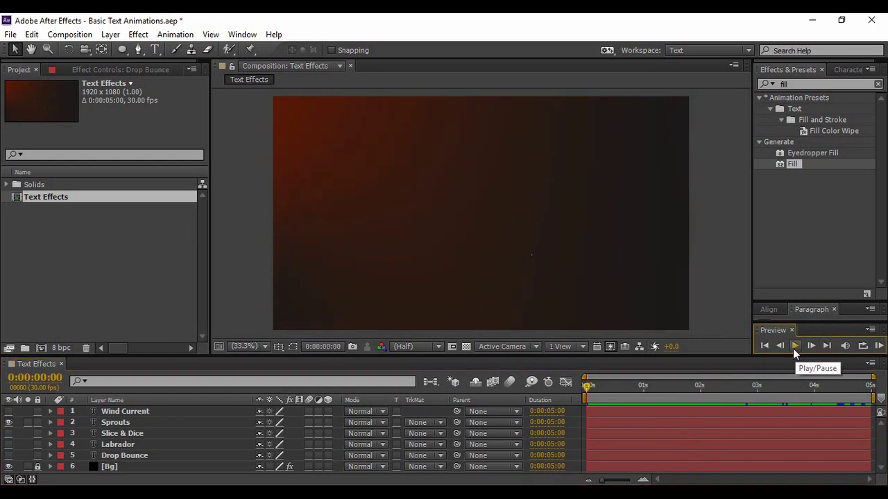
click(793, 349)
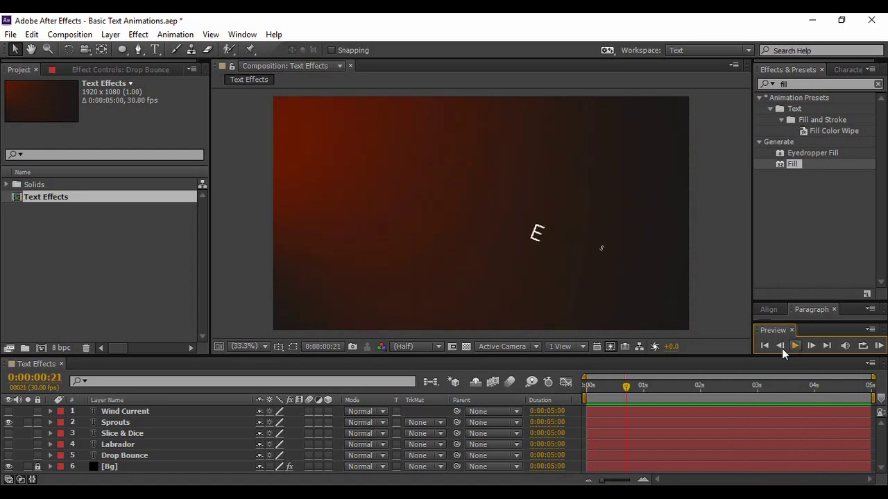
Step: Show the Wind Current layer in place of Sprouts and preview its animation from the first frame
click(8, 423)
click(8, 412)
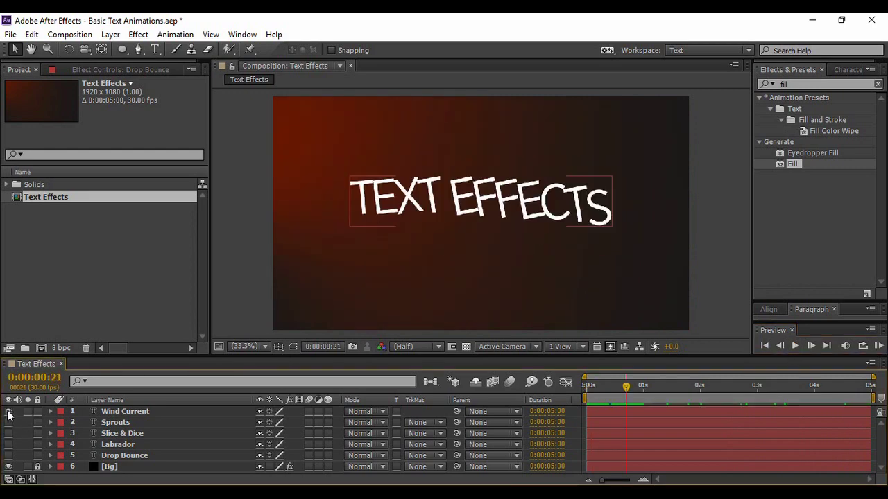
click(765, 346)
click(796, 345)
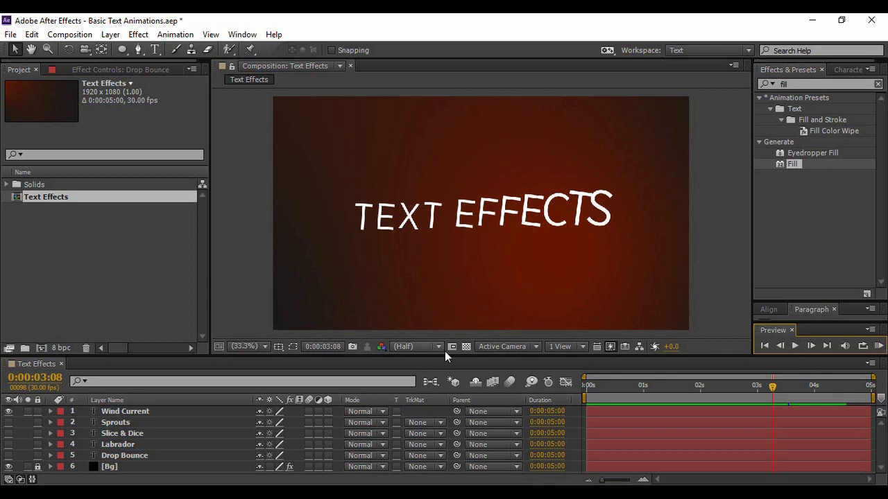
Step: Create a new composition named "Basic Text Animations", keeping the offered size, frame rate and duration settings
drag(444, 355, 494, 464)
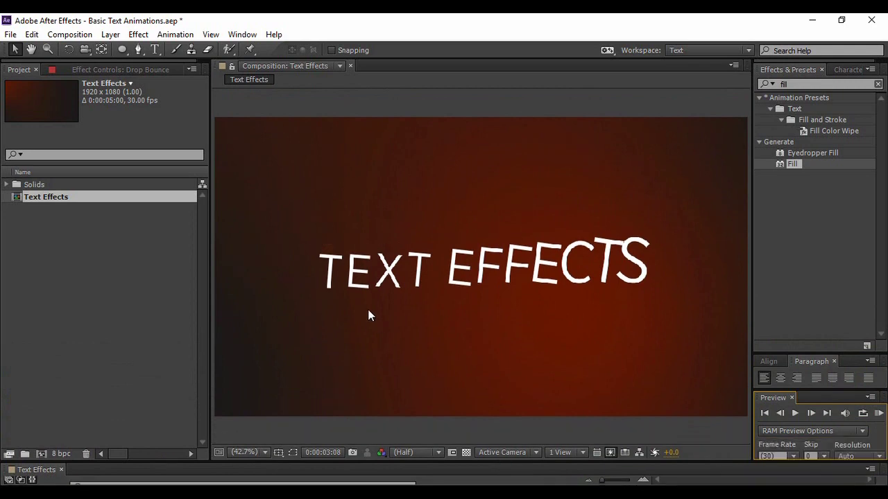
click(69, 34)
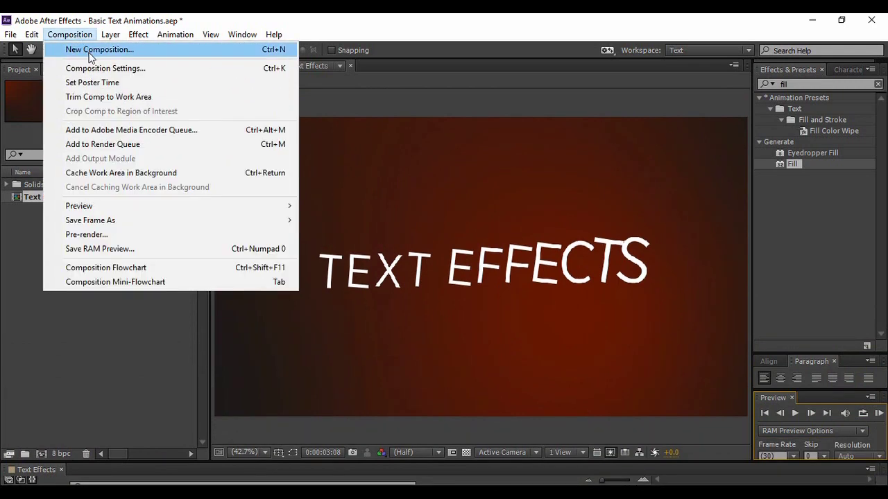
click(90, 51)
text(Basic )
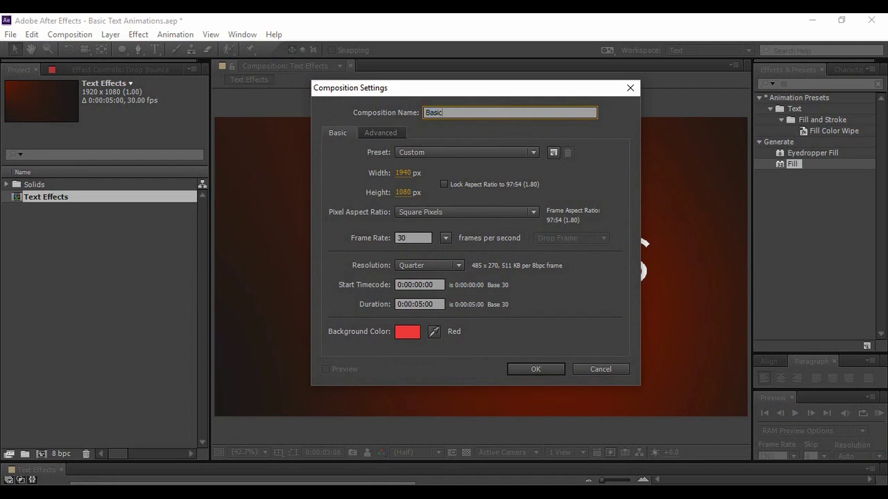
text(Text Animations)
click(527, 369)
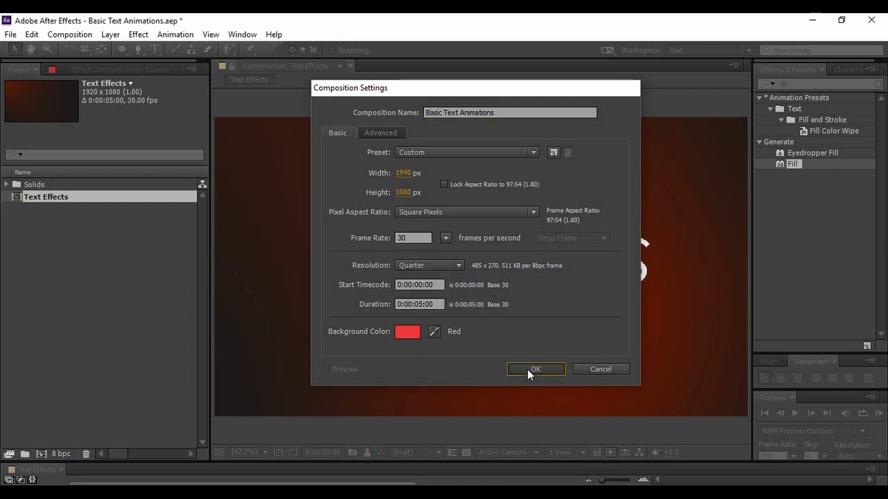
Step: Add a new solid layer named "BG" to the Basic Text Animations composition with the default size and colour
drag(553, 461, 576, 391)
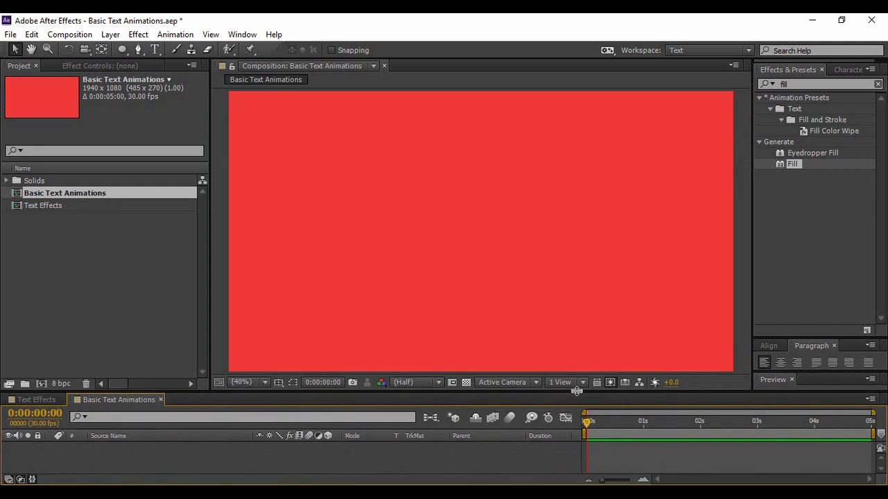
right_click(485, 455)
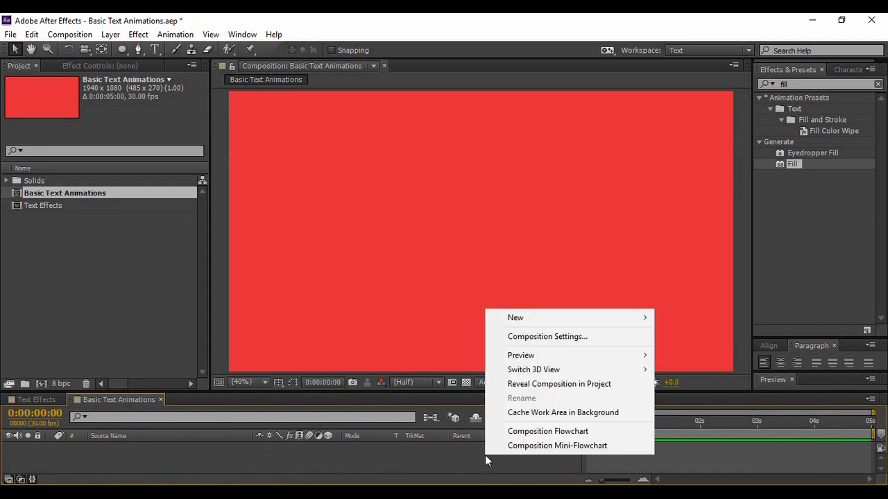
mouse_move(553, 329)
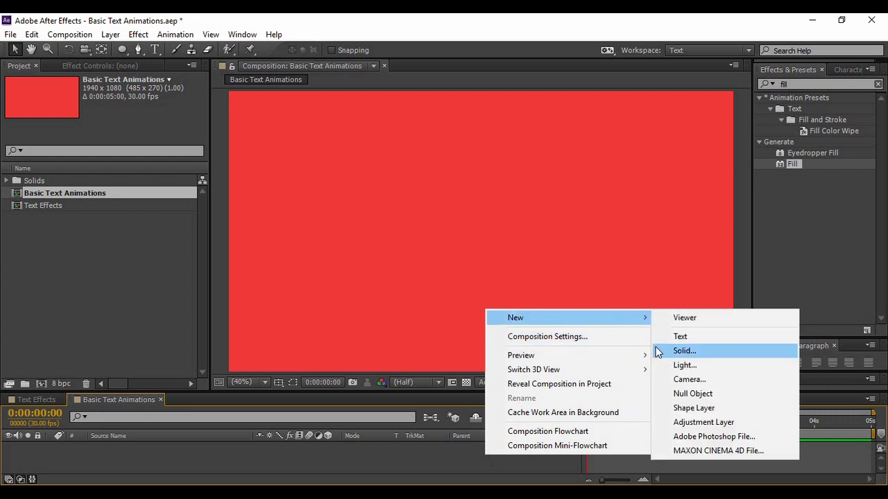
click(684, 351)
text(BG)
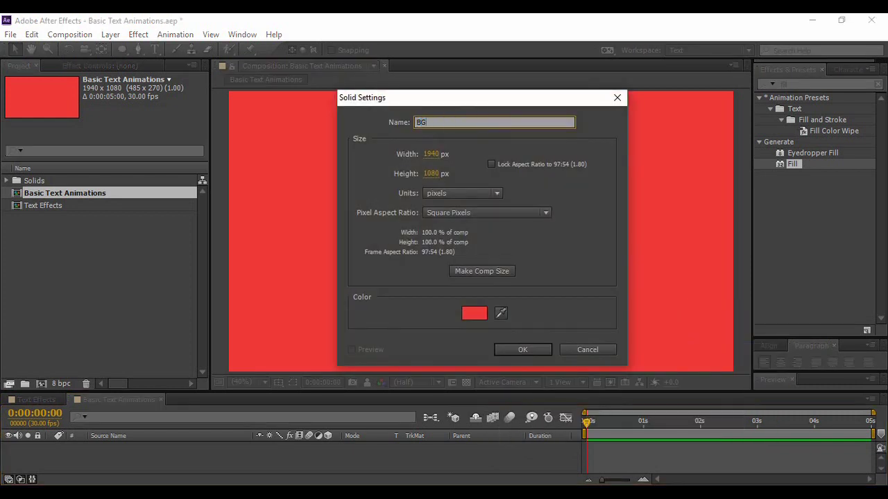
key(Return)
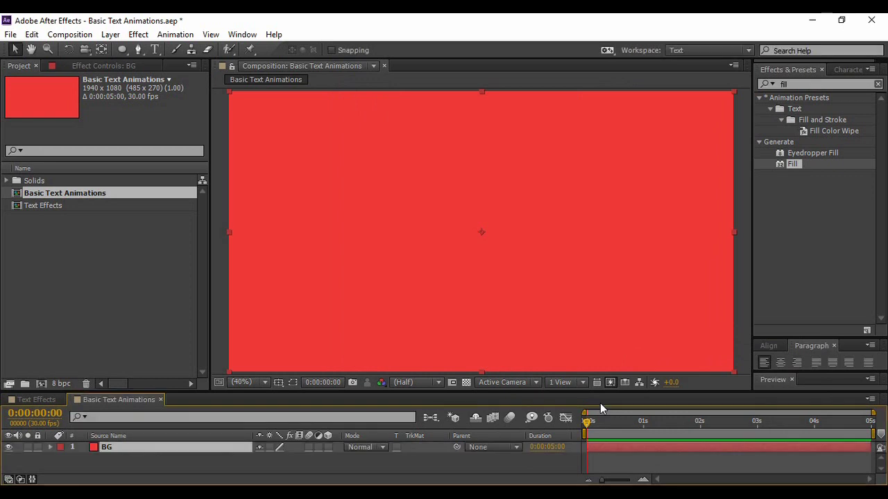
Step: Search the effects for "ramp" and apply Gradient Ramp to the BG solid
click(795, 84)
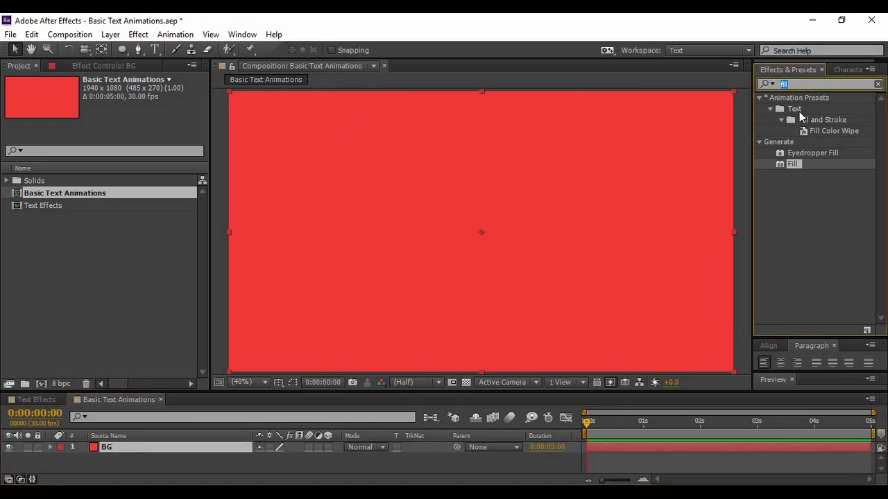
text(ramp)
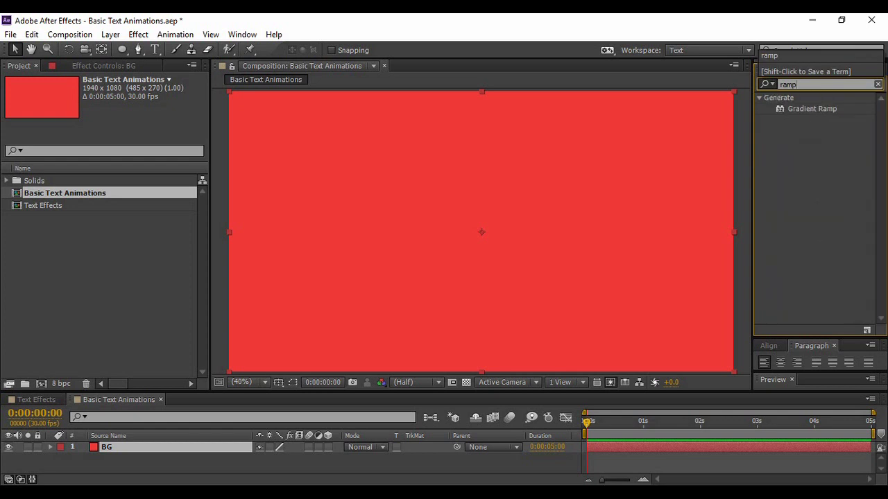
click(815, 111)
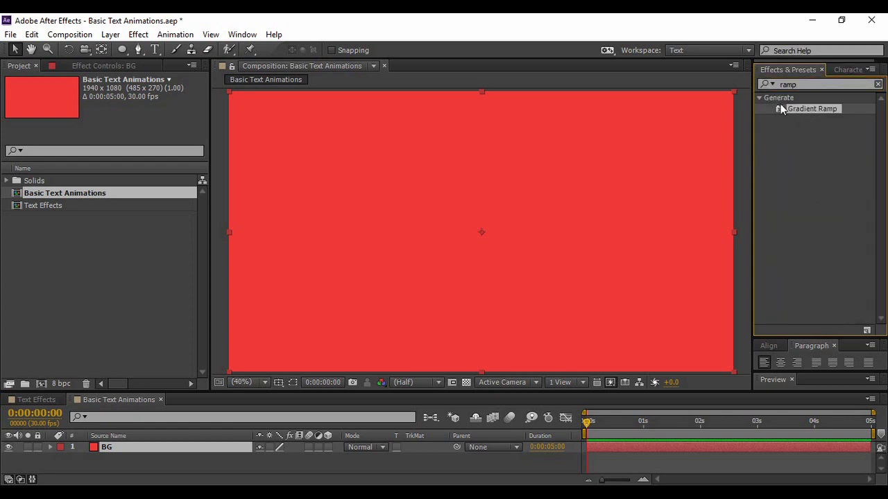
drag(802, 112, 470, 239)
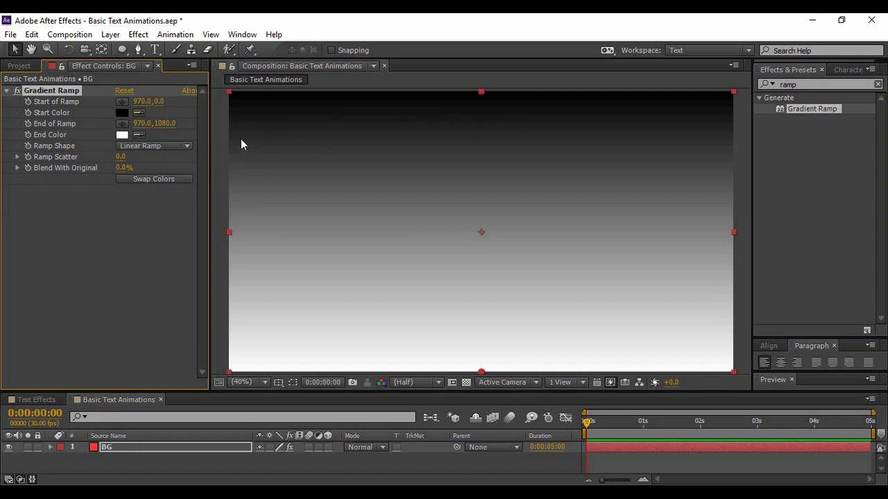
Step: Move the Gradient Ramp's start point beyond the upper-left corner of the frame, to about -262, -80
click(241, 383)
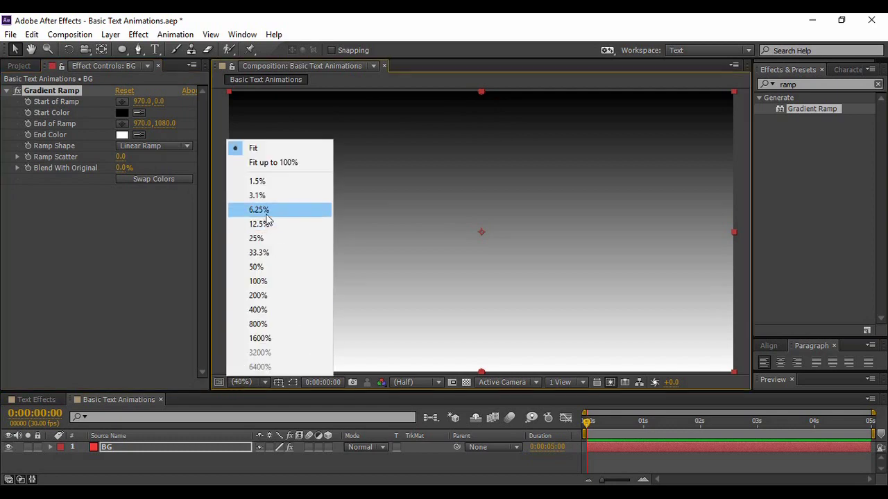
click(258, 239)
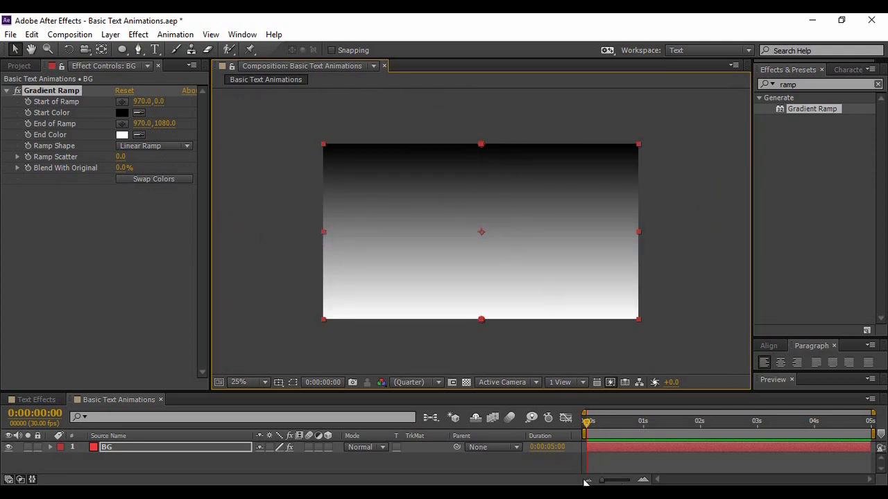
drag(480, 145, 279, 135)
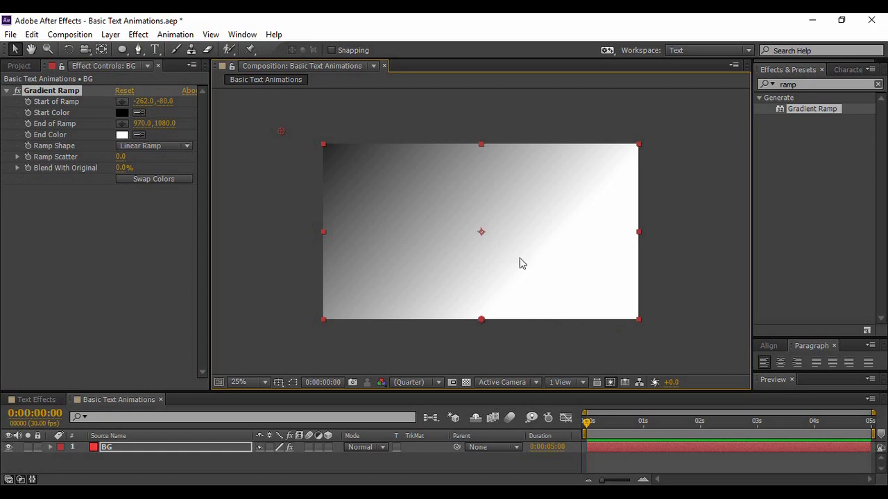
Step: Move the Gradient Ramp's end point past the frame to about 2466, 1080 and enable keyframing for its start and end points
drag(482, 320, 723, 323)
click(28, 102)
click(28, 125)
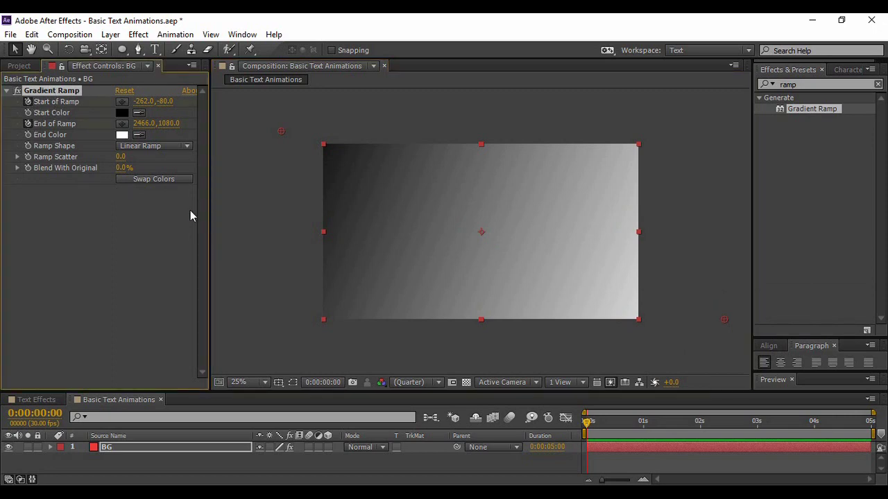
Step: At 0:00:04:29, move the ramp's start point to about -434, 1288 and its end point to about 2246, 1112
key(u)
drag(588, 421, 870, 451)
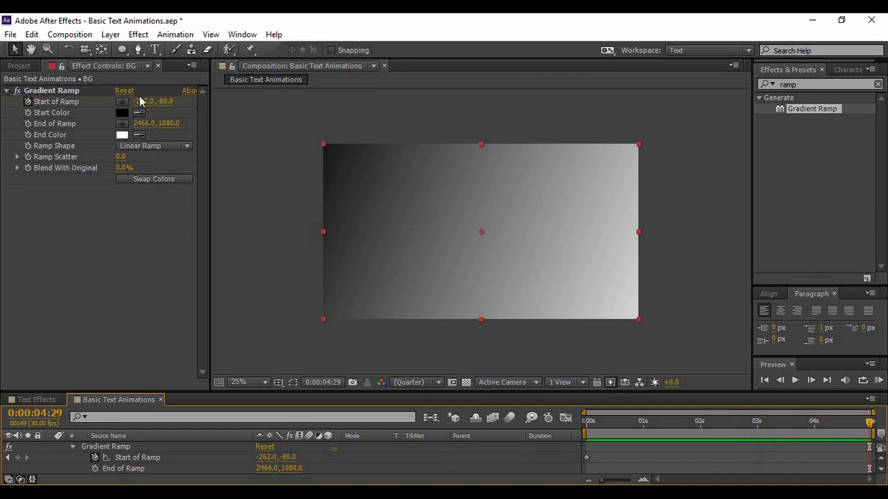
drag(284, 123, 419, 219)
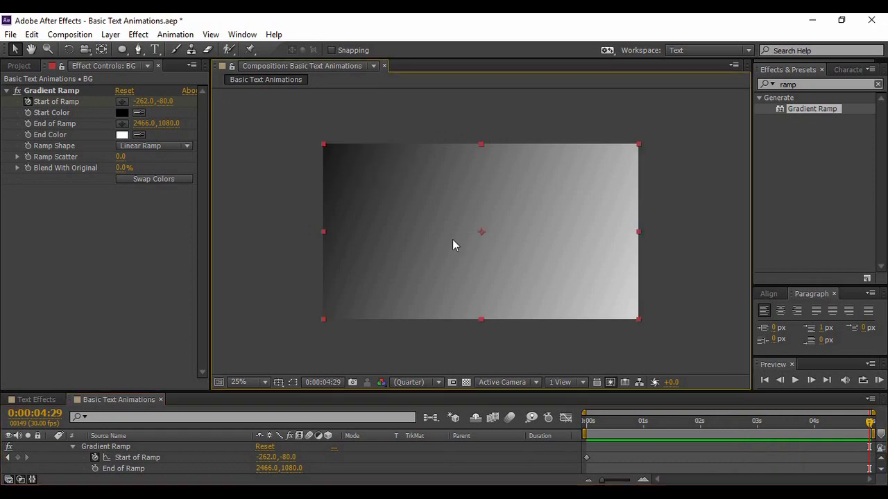
drag(240, 112, 335, 212)
drag(280, 130, 251, 356)
drag(728, 324, 692, 327)
click(224, 136)
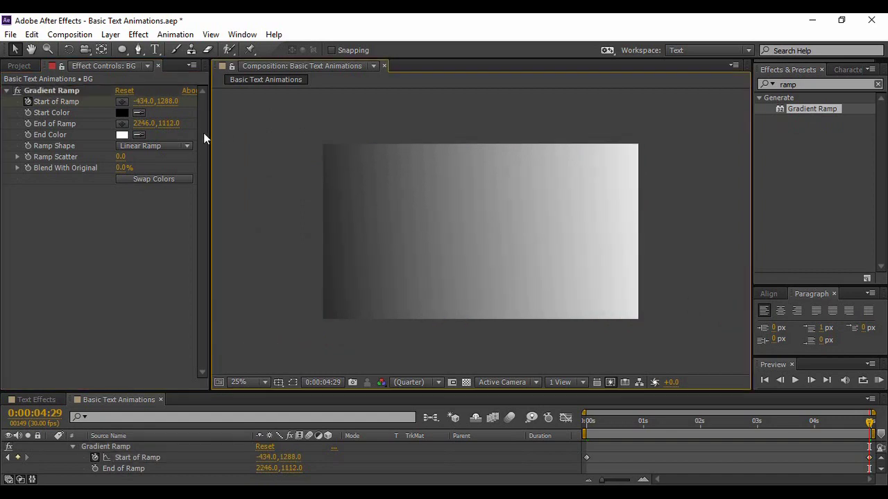
Step: Set the Gradient Ramp's start colour to bright red and its end colour to dark grey 1F1F1F
click(124, 112)
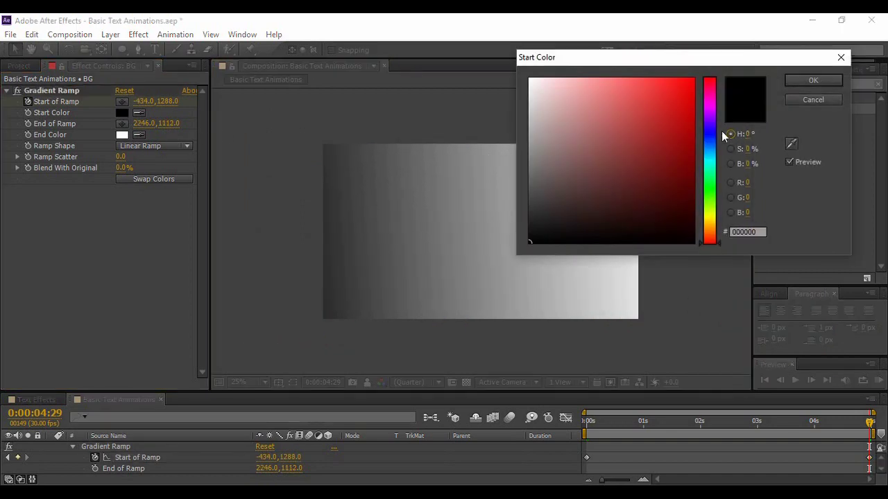
drag(710, 107, 728, 55)
drag(659, 95, 680, 92)
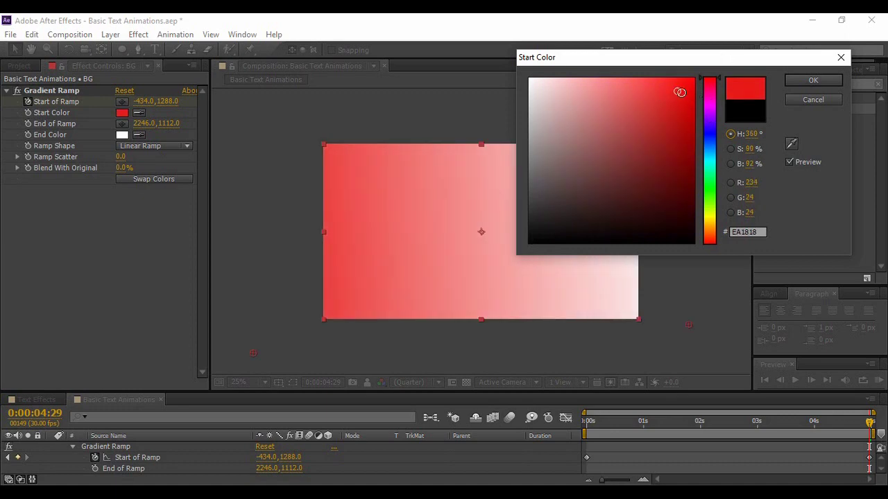
click(810, 82)
click(122, 136)
drag(566, 208, 511, 222)
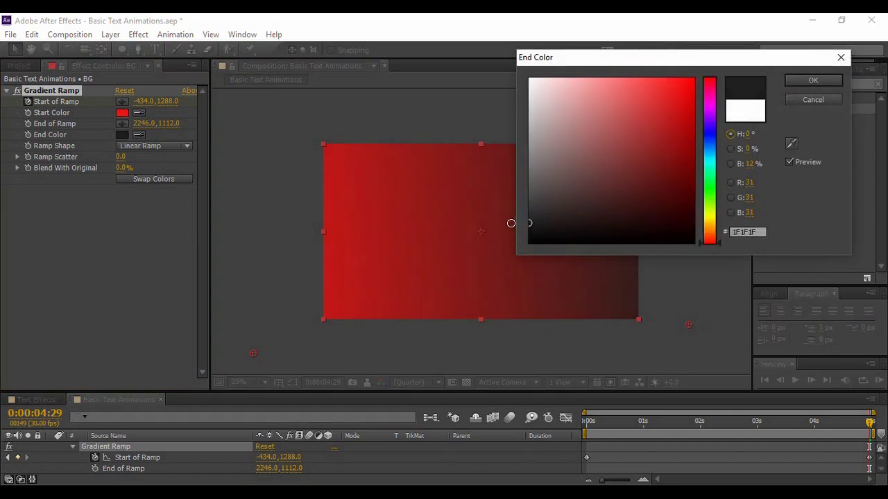
click(810, 81)
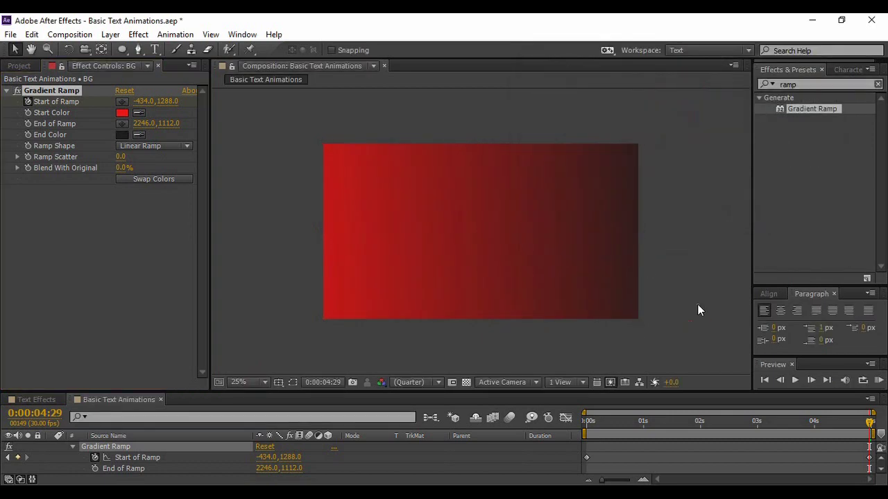
Step: Play the animated gradient background from the first frame and stop the preview near the four-second mark
click(765, 381)
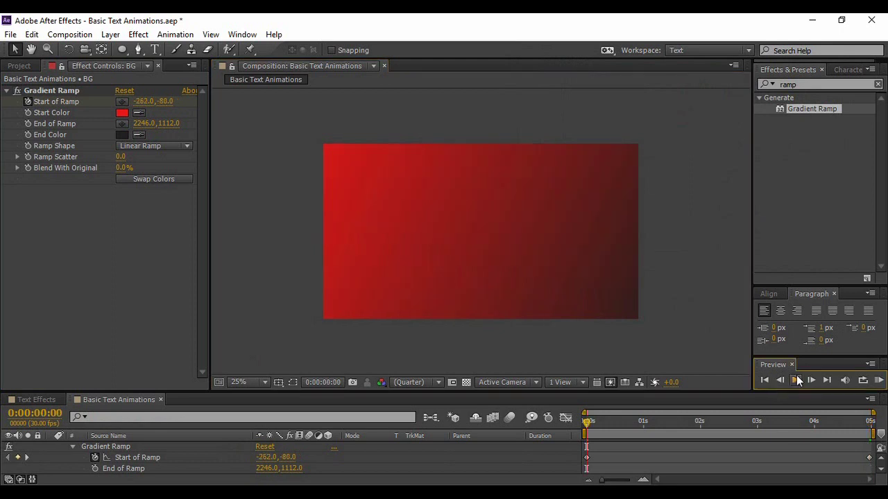
click(796, 381)
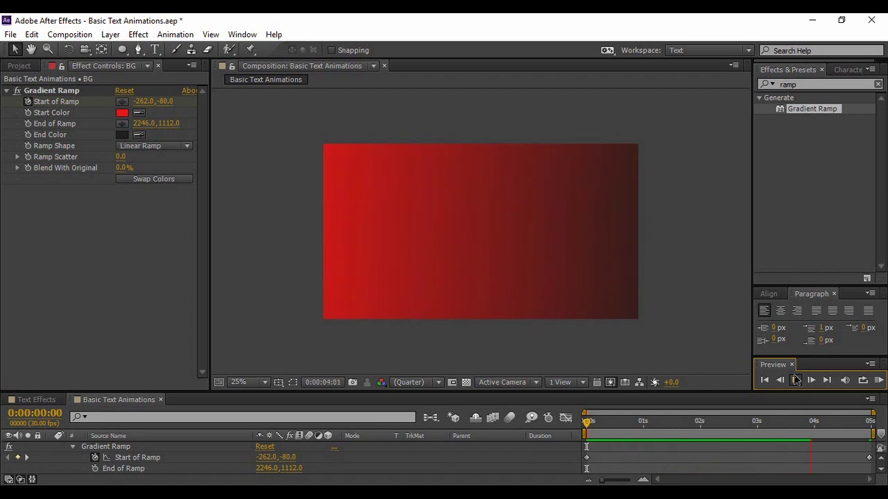
click(795, 380)
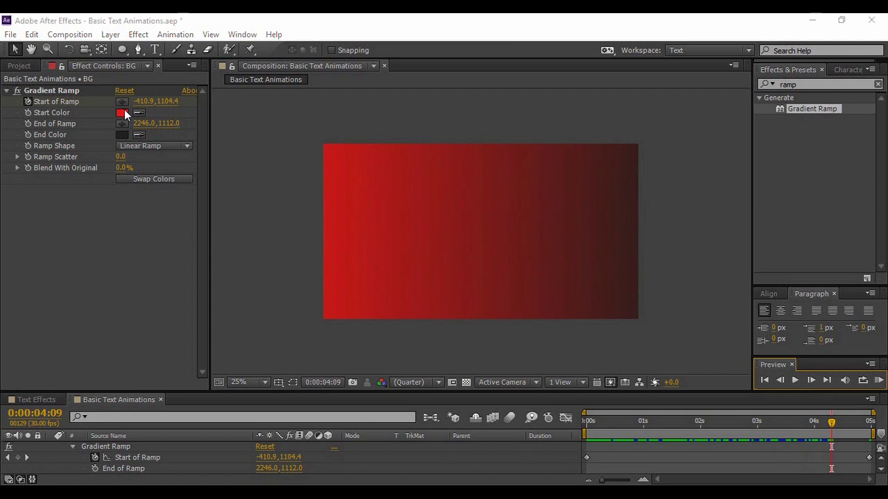
Step: Change the Gradient Ramp's start colour to a darker, muted red and deselect the layer
click(122, 111)
mouse_move(644, 86)
mouse_down()
mouse_move(609, 88)
mouse_move(646, 86)
mouse_move(637, 96)
mouse_up()
mouse_move(623, 131)
mouse_down()
mouse_move(608, 148)
mouse_move(668, 128)
mouse_move(659, 126)
mouse_up()
click(801, 79)
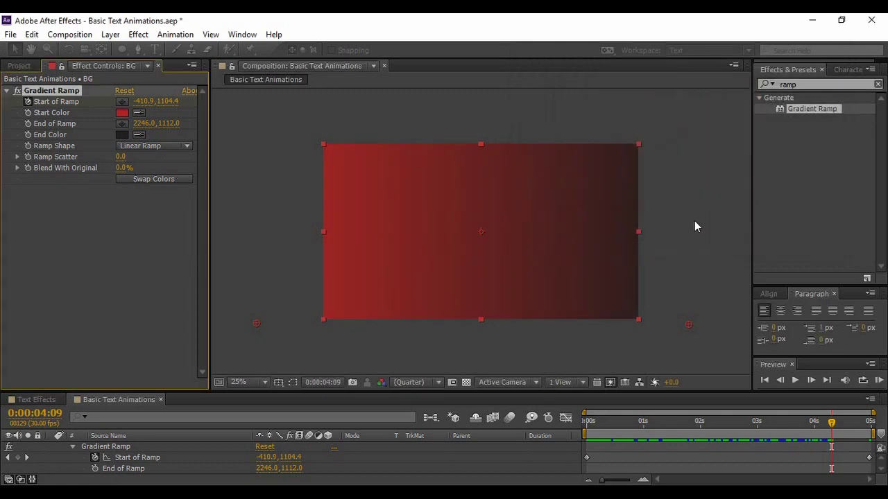
click(695, 222)
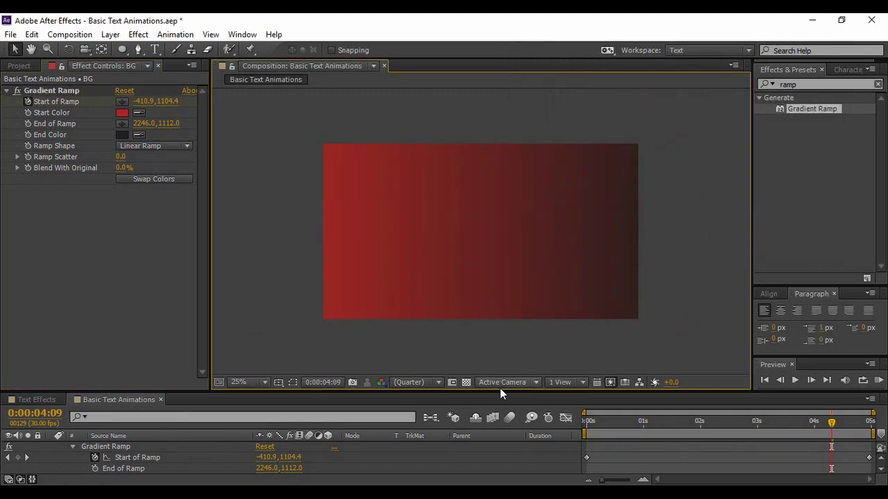
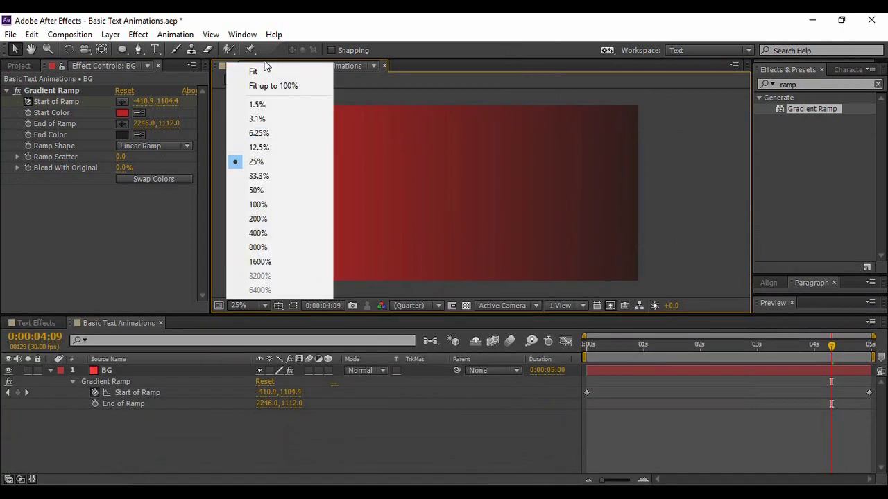
Step: Fit the composition to the viewer, then collapse the BG layer's properties and lock the layer
click(263, 72)
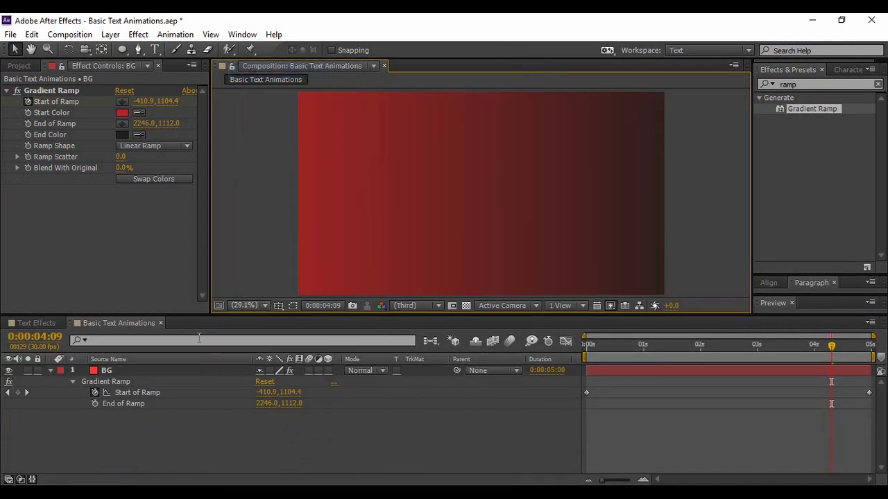
click(49, 371)
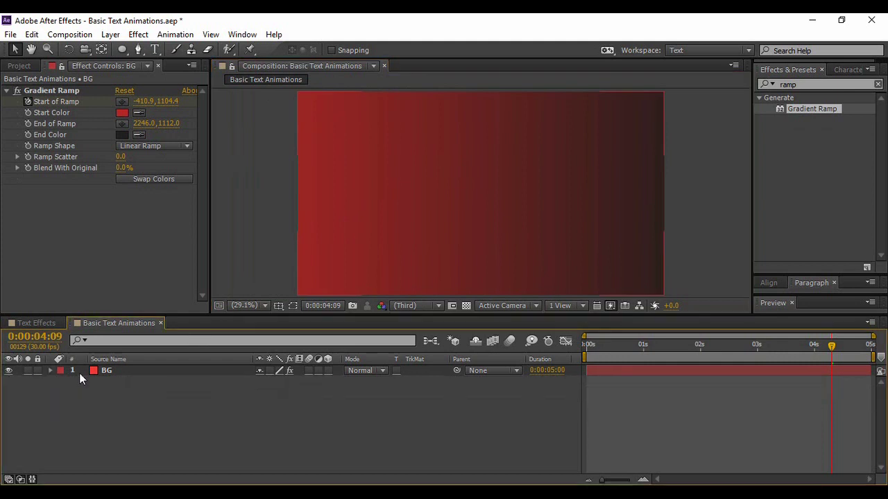
click(37, 371)
drag(283, 313, 311, 382)
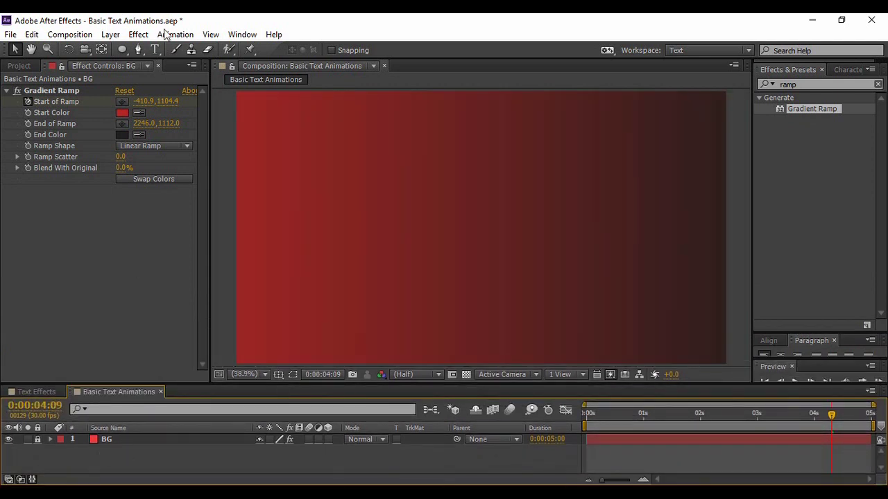
Step: Add a text layer reading "Text Effects" in white Gotham Narrow Thin at 185 px and select all its text
click(155, 49)
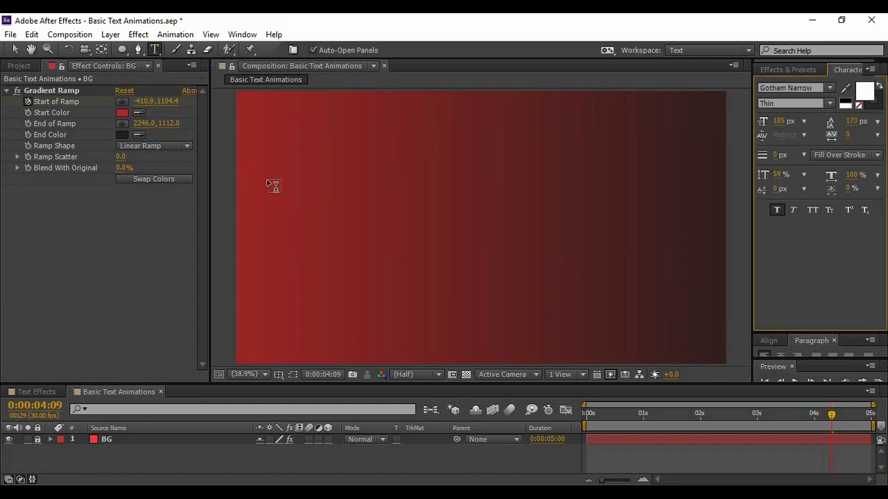
click(450, 237)
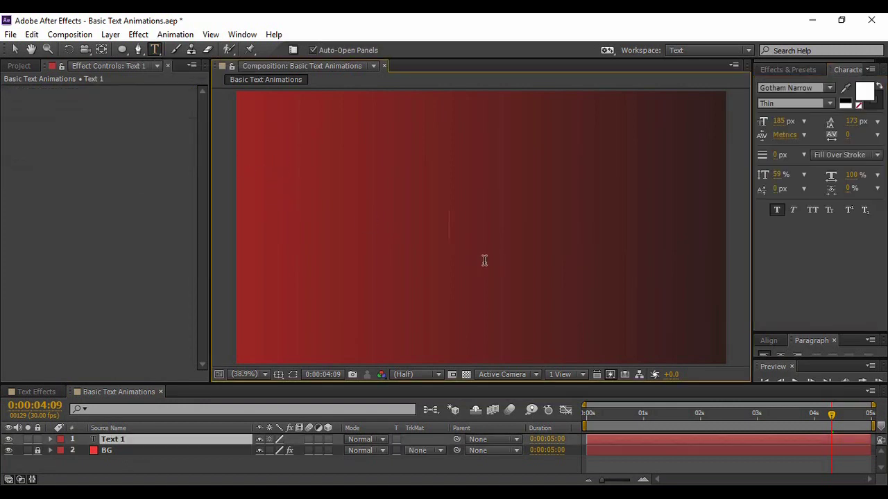
text(Tex)
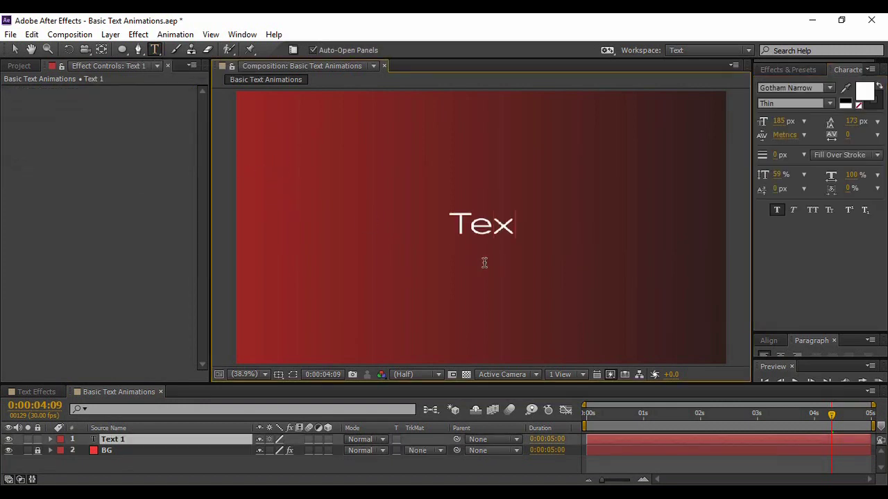
text(t Effects)
key(ctrl+a)
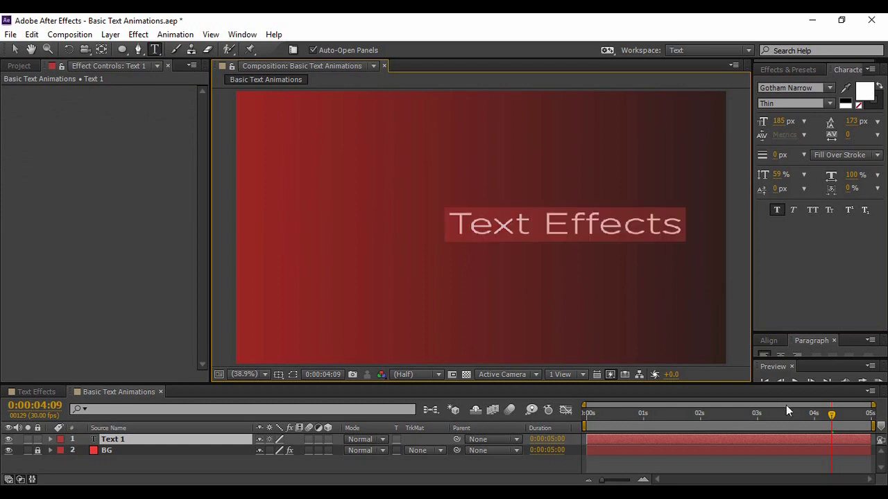
Step: Centre the "Text Effects" layer horizontally and vertically in the composition
click(767, 340)
drag(814, 332, 832, 279)
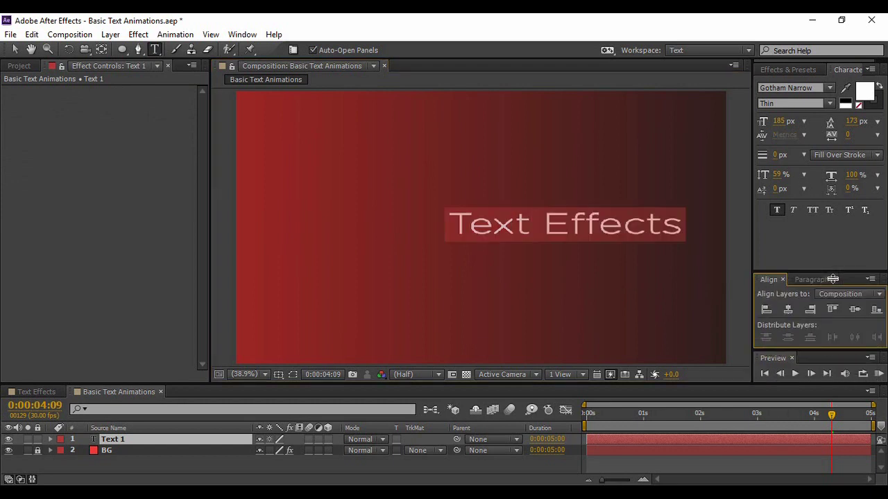
click(791, 310)
click(853, 308)
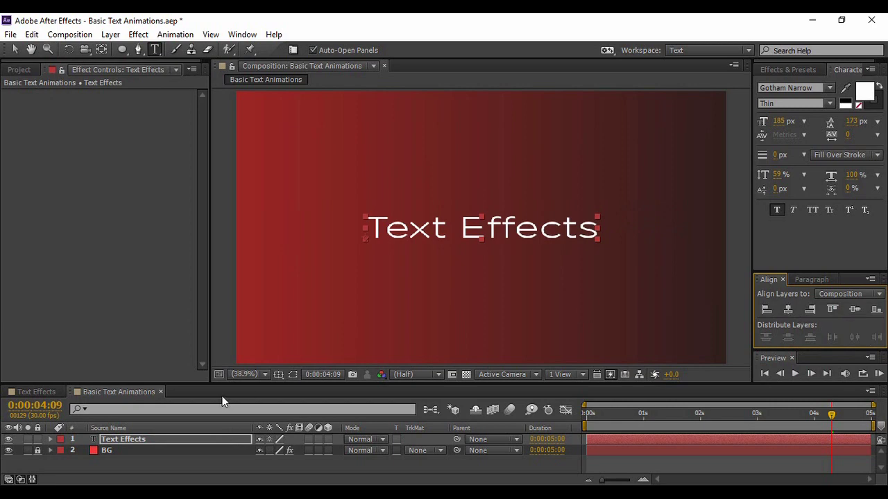
Step: Duplicate the Text Effects layer four times and enlarge the timeline so every layer shows
click(154, 439)
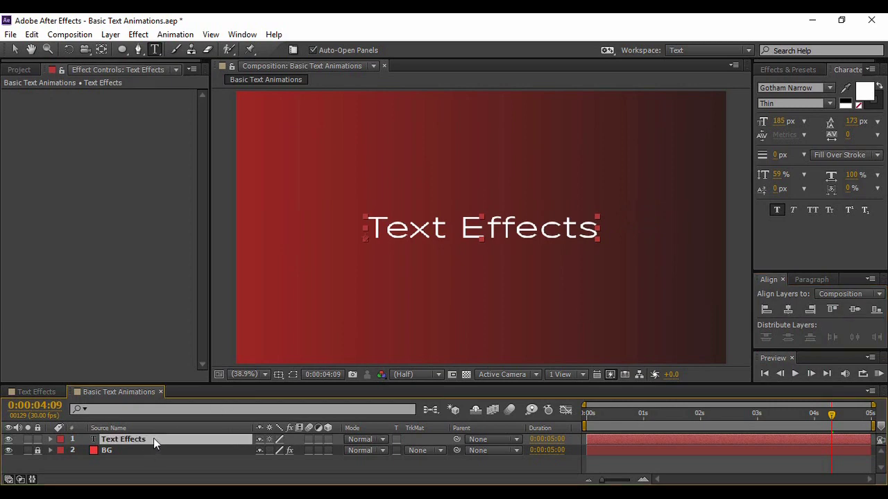
key(ctrl+d)
key(ctrl+d)
key(ctrl+d)
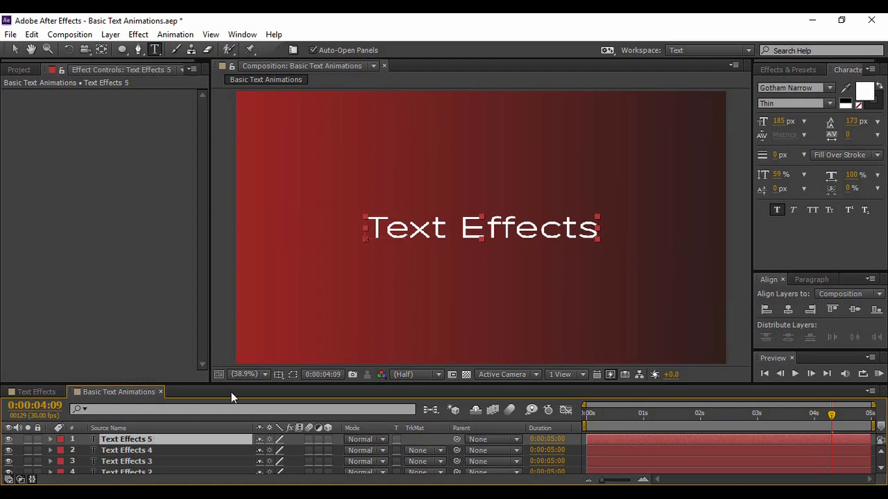
drag(224, 383, 248, 334)
Step: Go through the text layers one by one and hide the four duplicates, Text Effects 2 through Text Effects 5
click(140, 443)
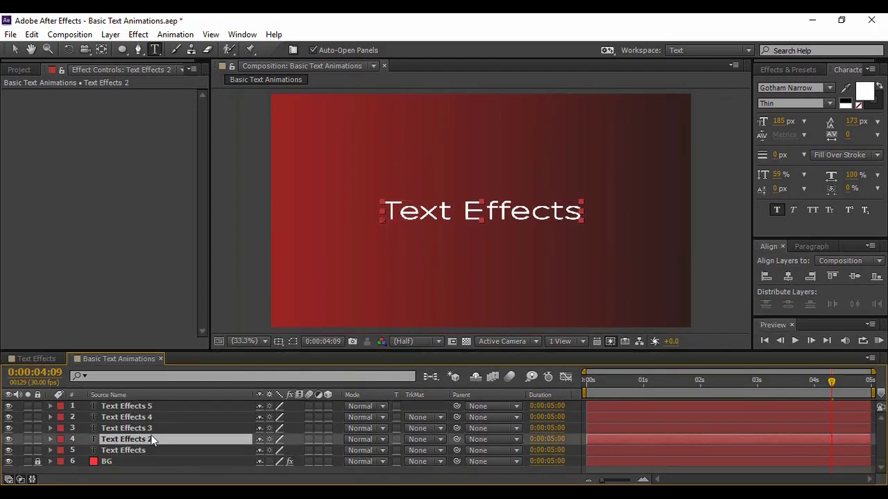
click(144, 449)
click(147, 440)
click(149, 429)
click(149, 417)
click(147, 407)
drag(9, 439, 9, 414)
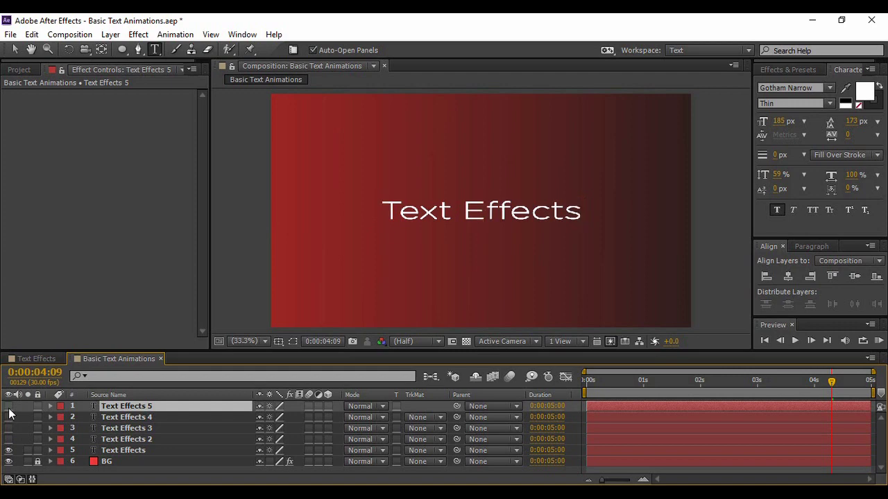
Step: Select the original Text Effects layer and find the Drop Bounce text preset by searching for "drop bou"
click(143, 451)
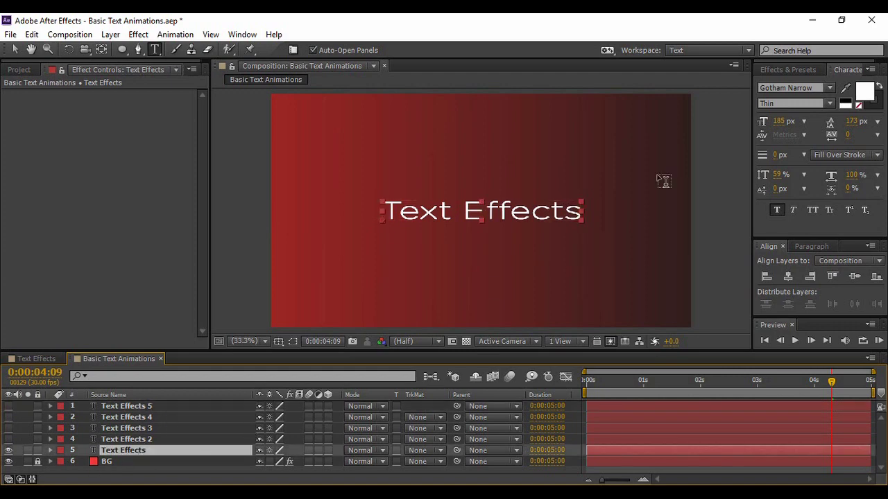
click(774, 66)
click(781, 84)
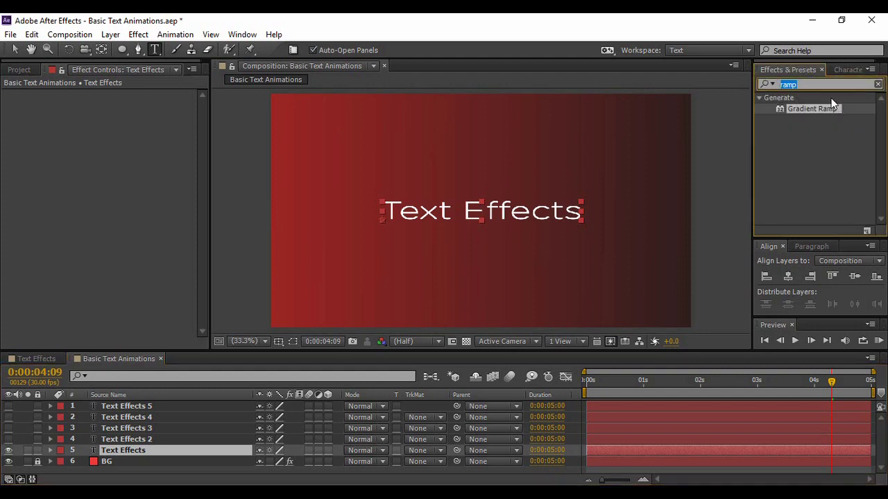
text(drop)
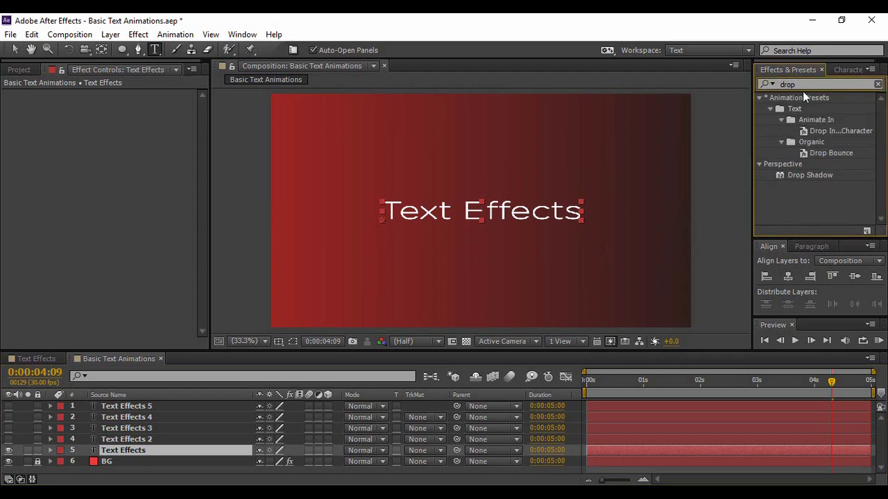
text( bou)
mouse_move(841, 129)
mouse_down()
mouse_move(441, 309)
mouse_move(168, 452)
mouse_move(515, 239)
mouse_move(837, 132)
mouse_up()
Step: Apply the Drop Bounce preset to the original Text Effects layer at the first frame and preview the animation
click(766, 339)
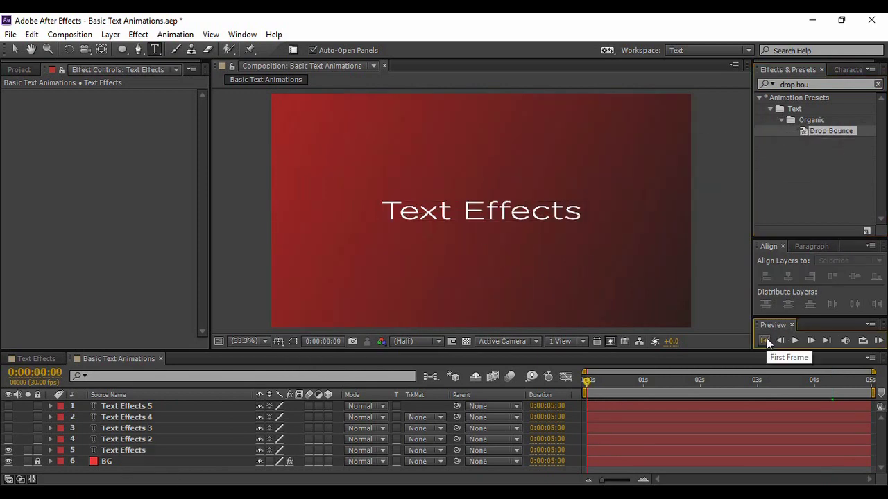
click(151, 443)
click(151, 451)
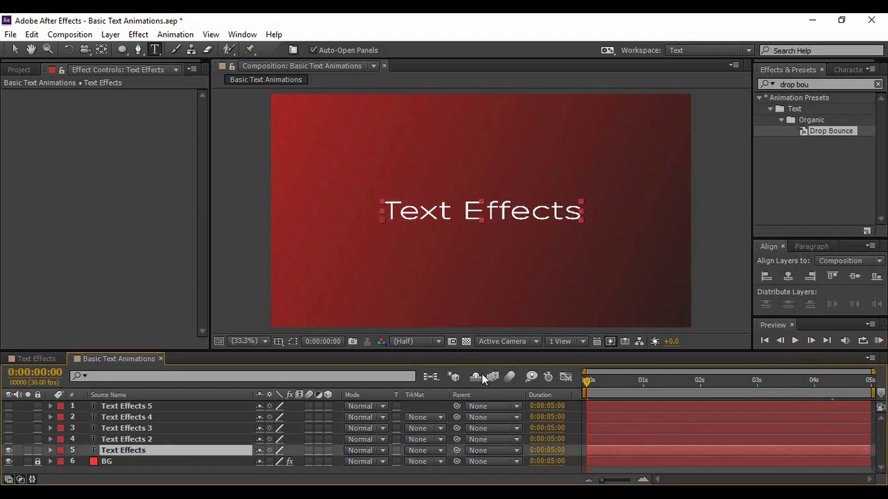
double_click(836, 131)
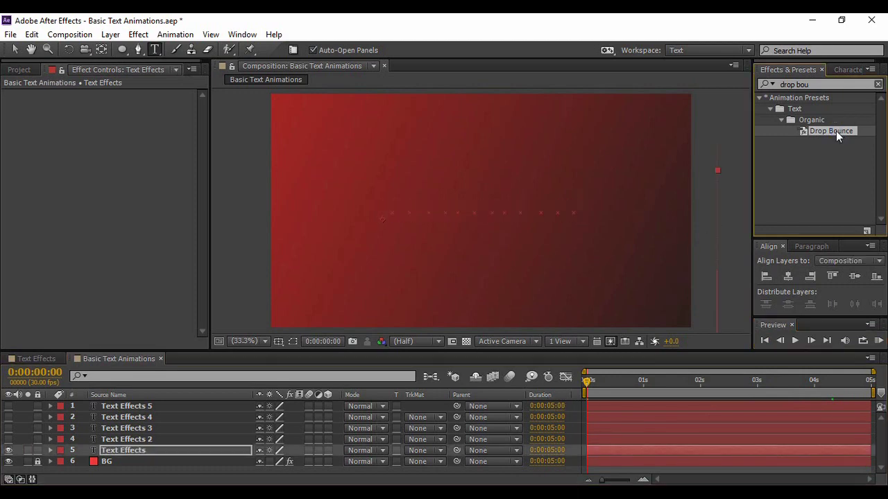
click(748, 300)
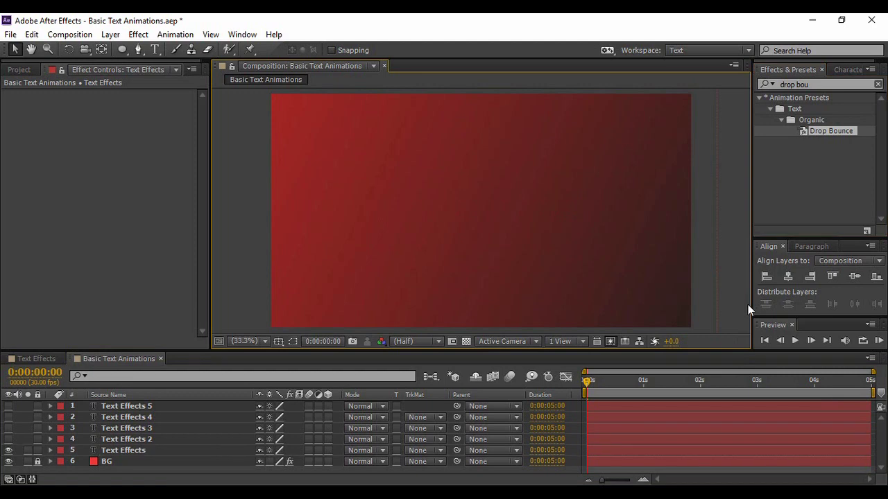
click(796, 341)
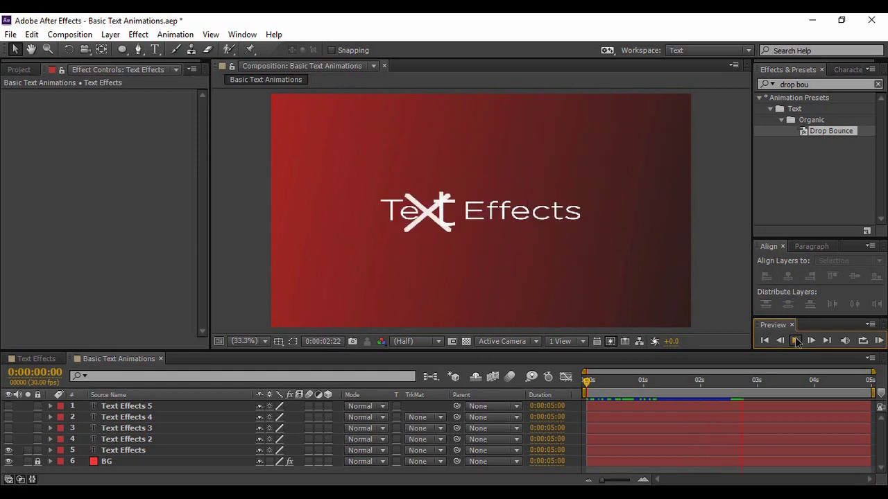
Step: Stop the preview, return to the first frame, and swap visibility from the original Text Effects layer to a selected Text Effects 2
click(796, 340)
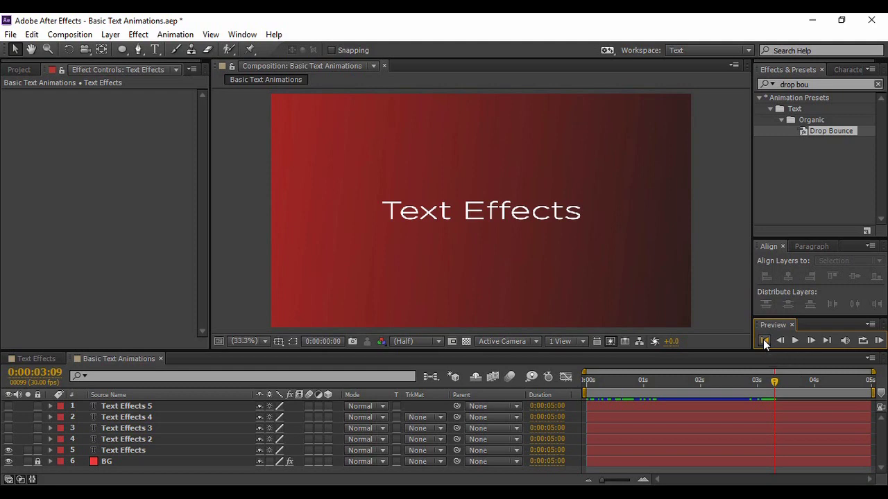
click(764, 341)
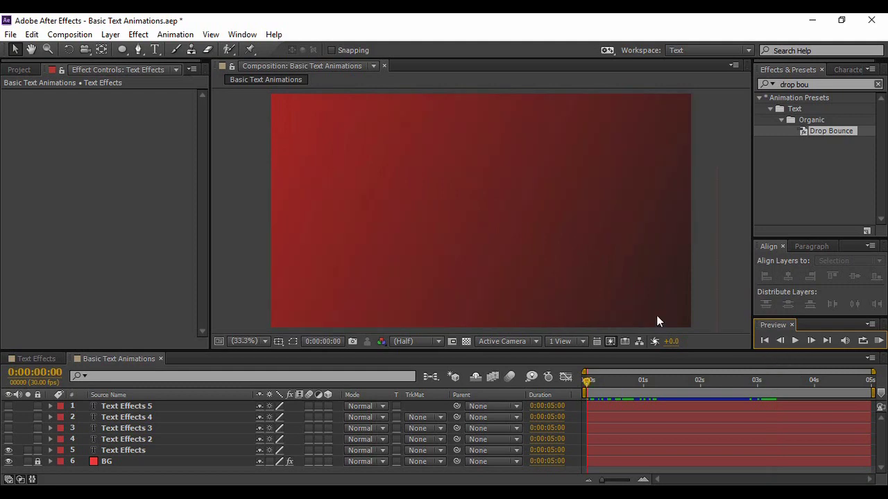
click(8, 452)
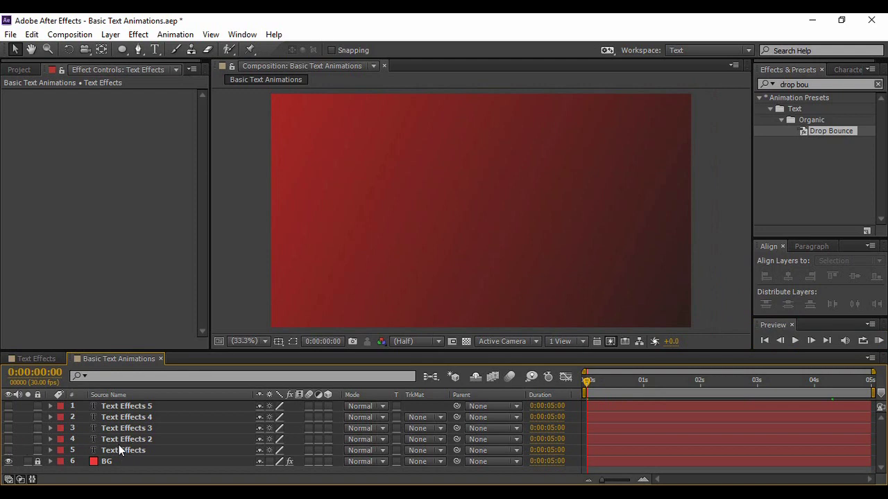
click(8, 440)
click(134, 440)
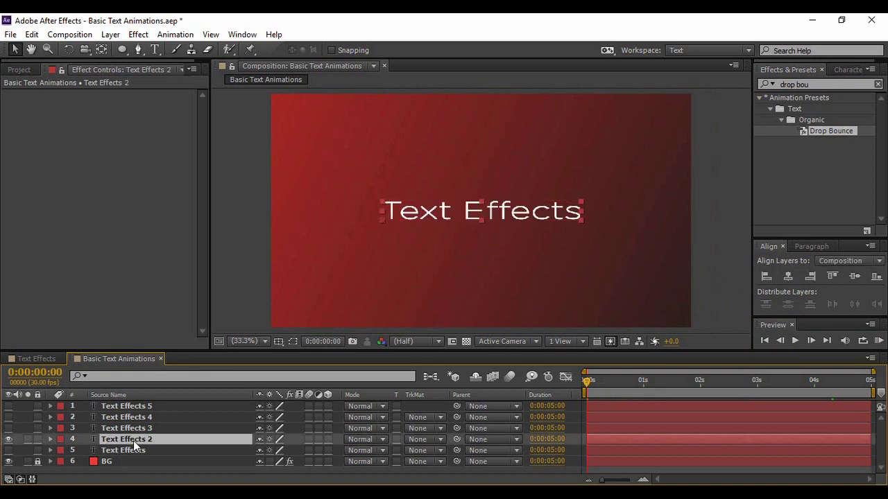
Step: Find the Labrador text preset by searching for "labra", apply it to Text Effects 2, and preview the animation
click(815, 85)
text(la)
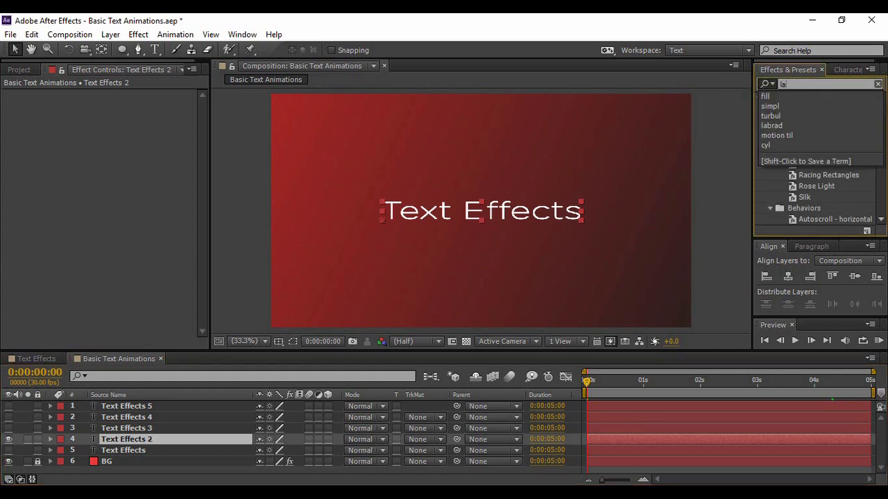
text(bra)
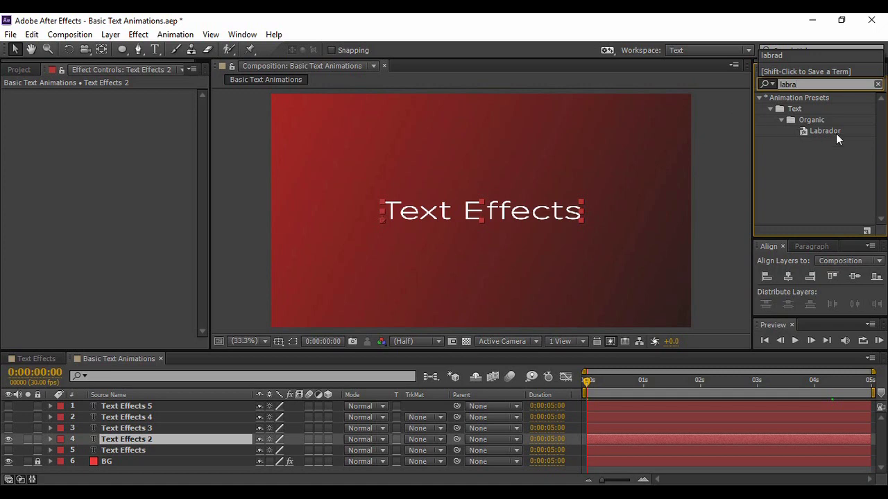
click(834, 136)
drag(827, 135, 555, 215)
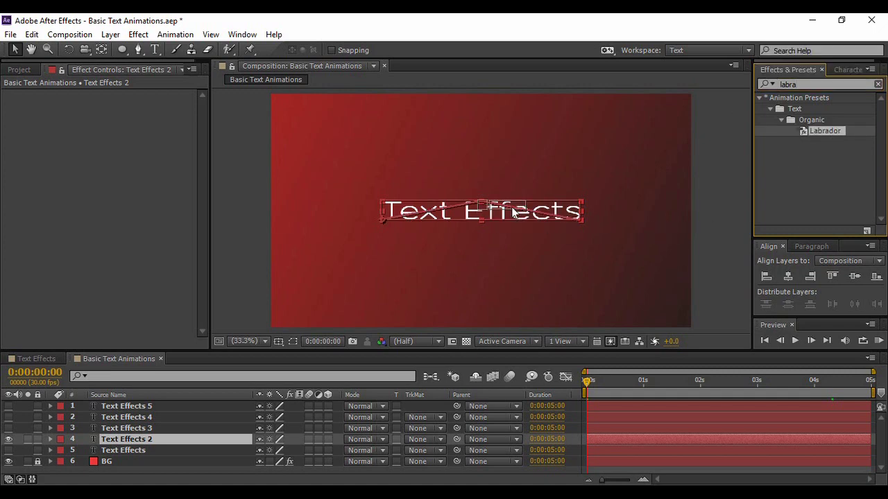
click(794, 340)
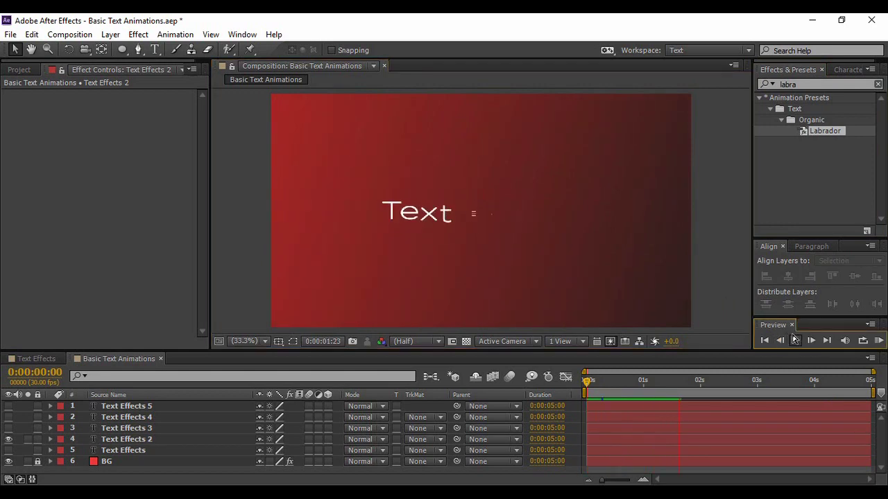
click(794, 341)
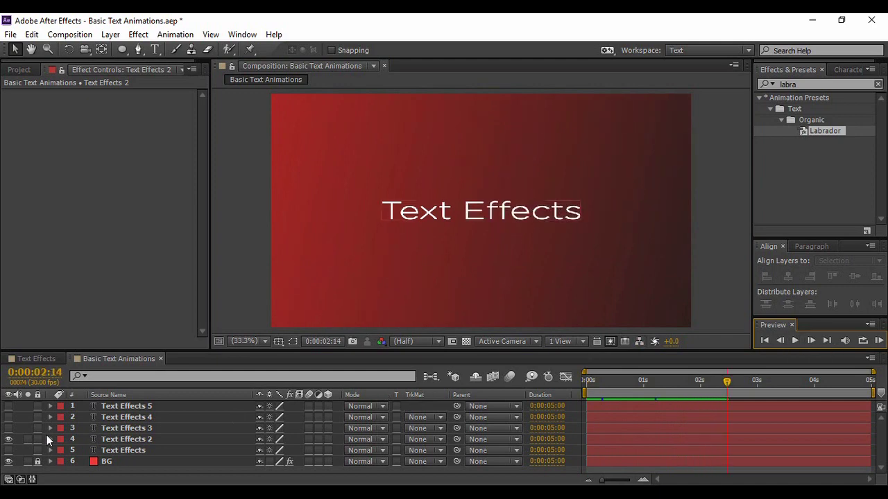
Step: Hide Text Effects 2, then select Text Effects 3 and make it visible
click(8, 441)
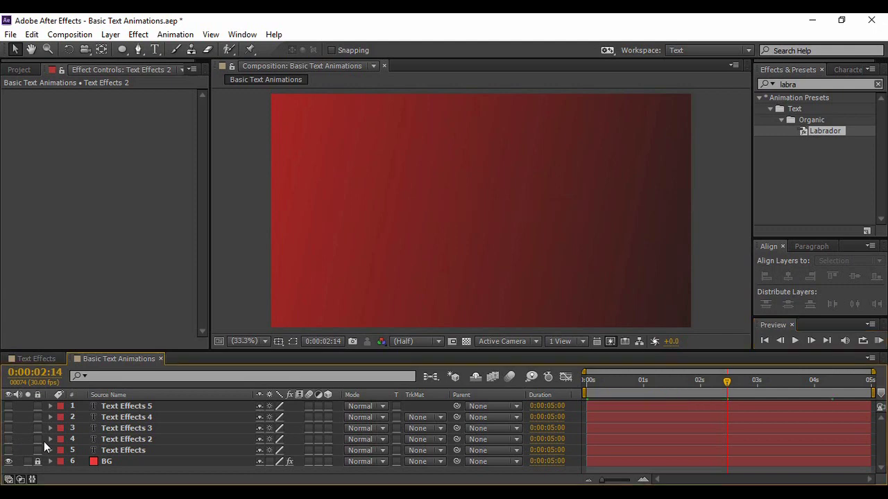
click(147, 430)
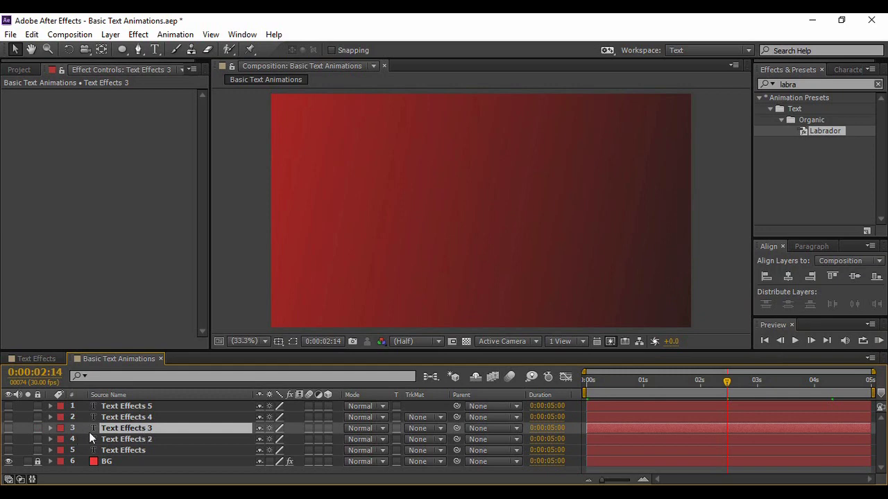
click(9, 428)
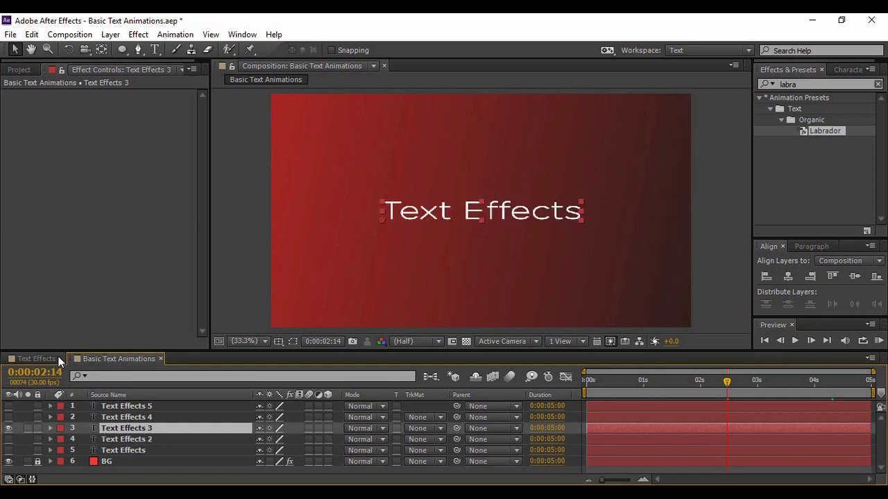
Step: Search for "slice", apply the Slice And Dice preset to Text Effects 3, and preview it from the first frame
click(761, 85)
text(slice)
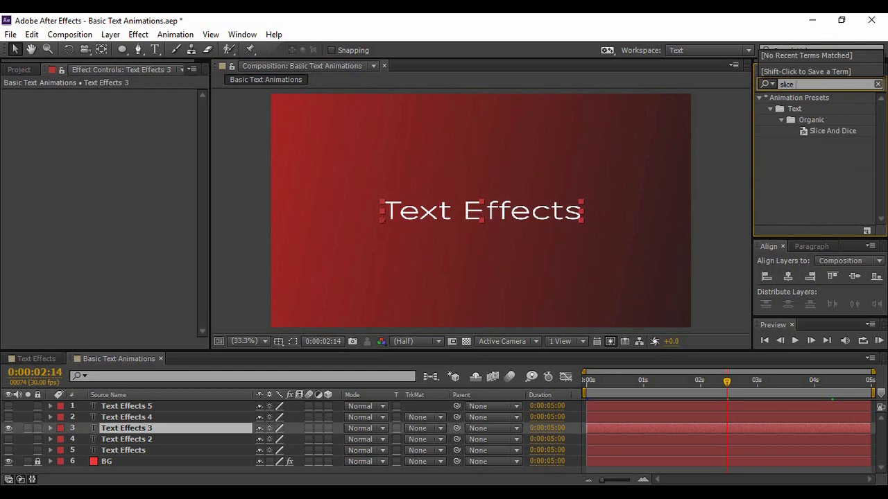
click(827, 133)
drag(838, 132, 491, 217)
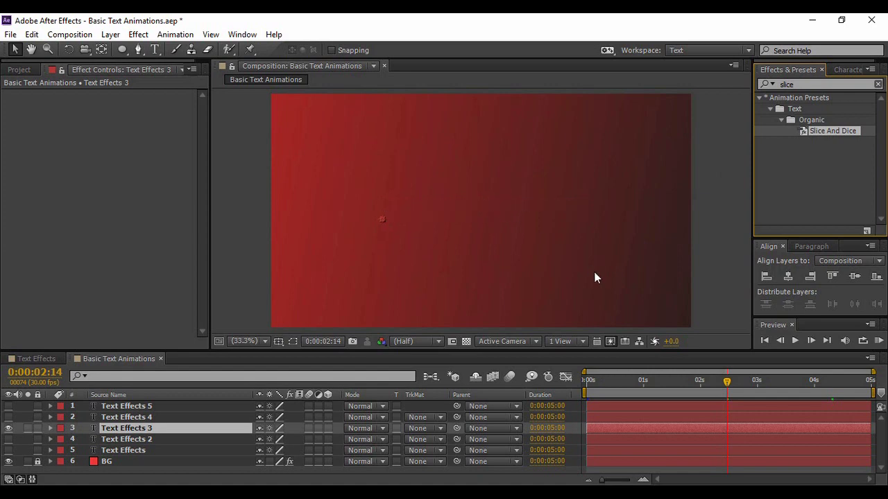
click(763, 341)
click(763, 341)
click(794, 341)
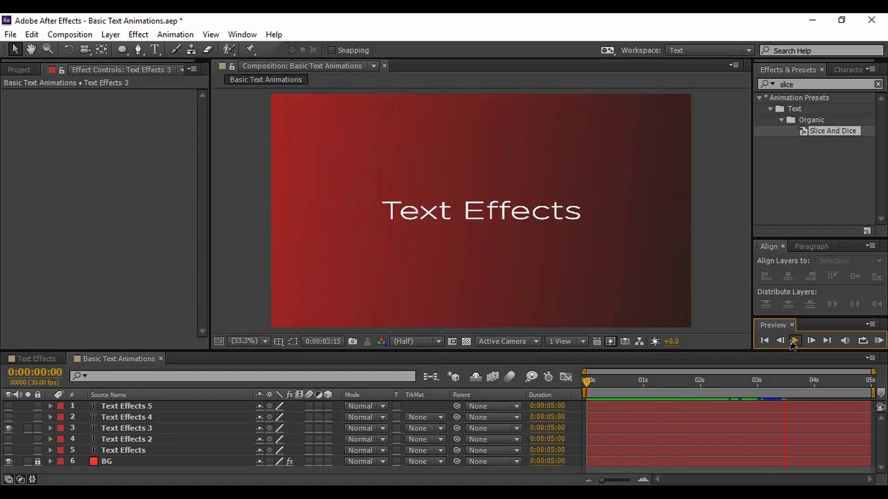
click(794, 340)
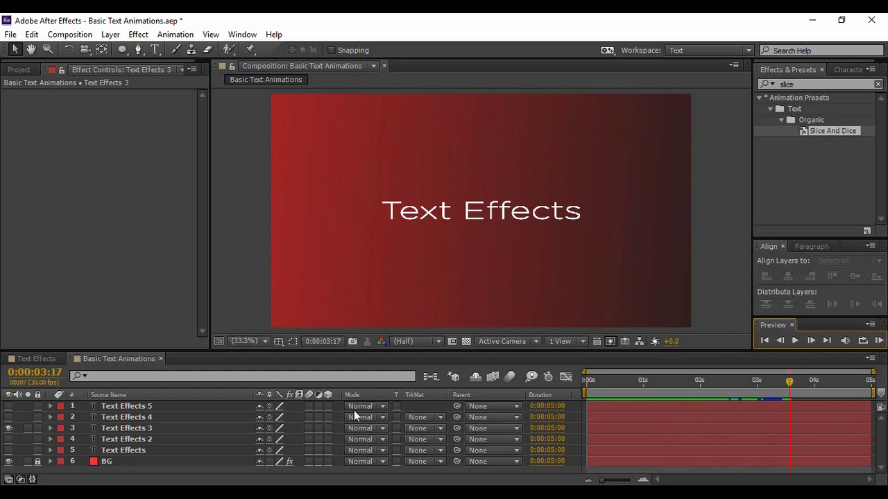
Step: Reveal the Offset and Position keyframes of Text Effects 3, move them to the start of the timeline, and collapse the layer
click(146, 429)
key(u)
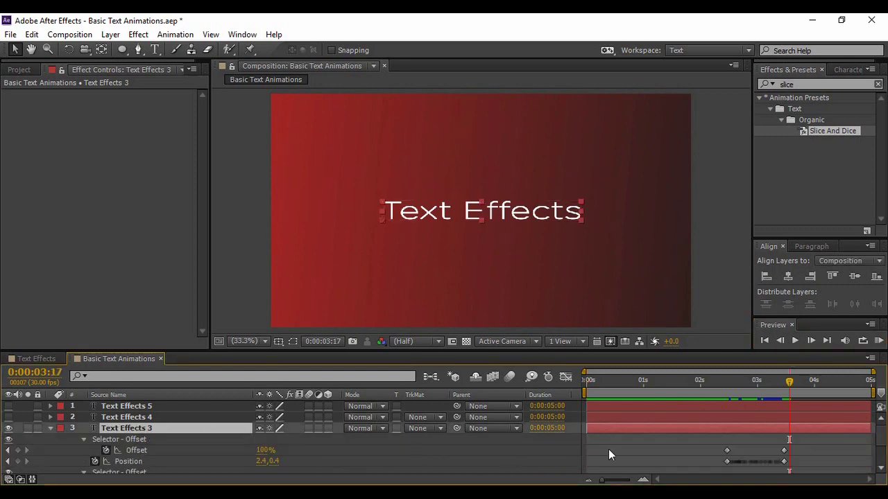
drag(715, 446, 649, 467)
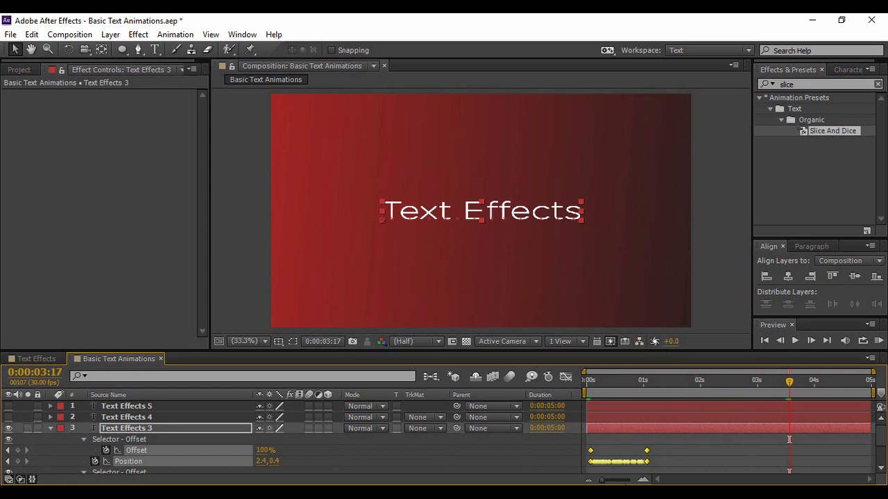
click(673, 466)
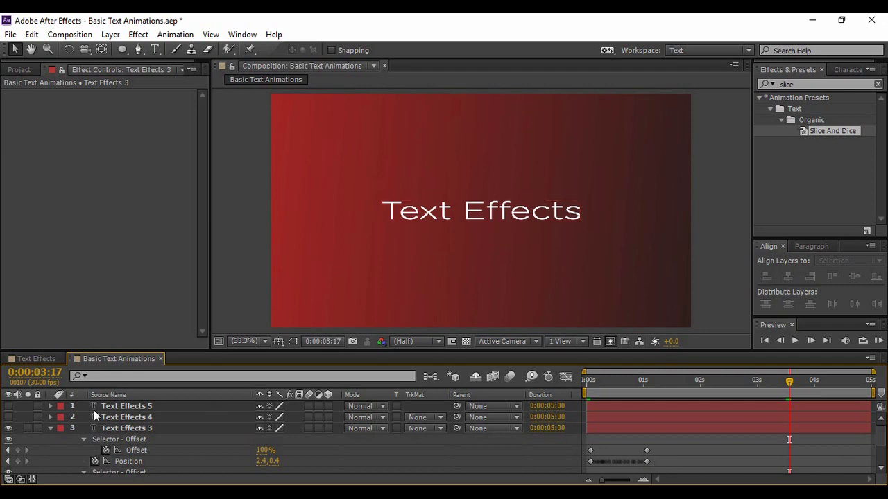
click(50, 428)
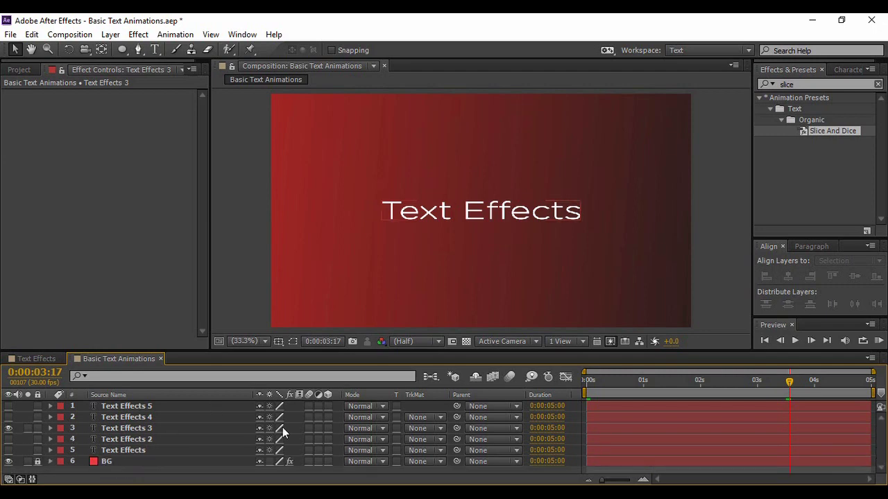
Step: Preview the retimed Slice And Dice animation on Text Effects 3 from the first frame
click(766, 341)
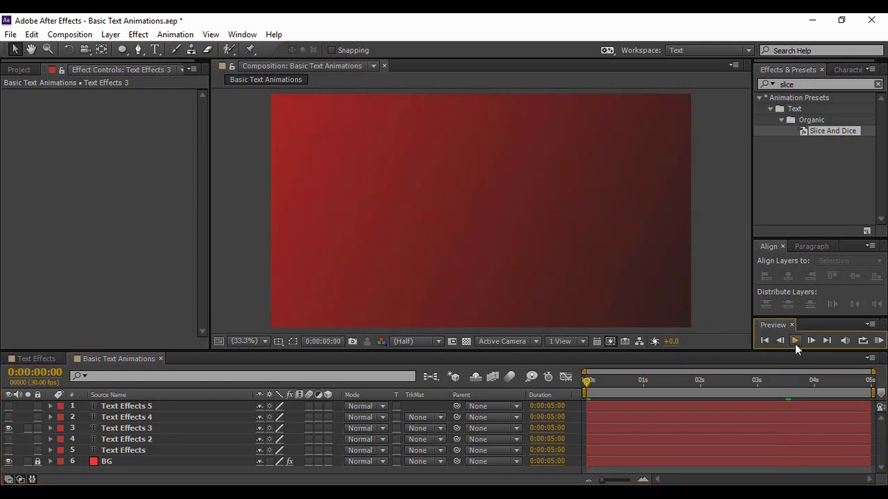
click(794, 342)
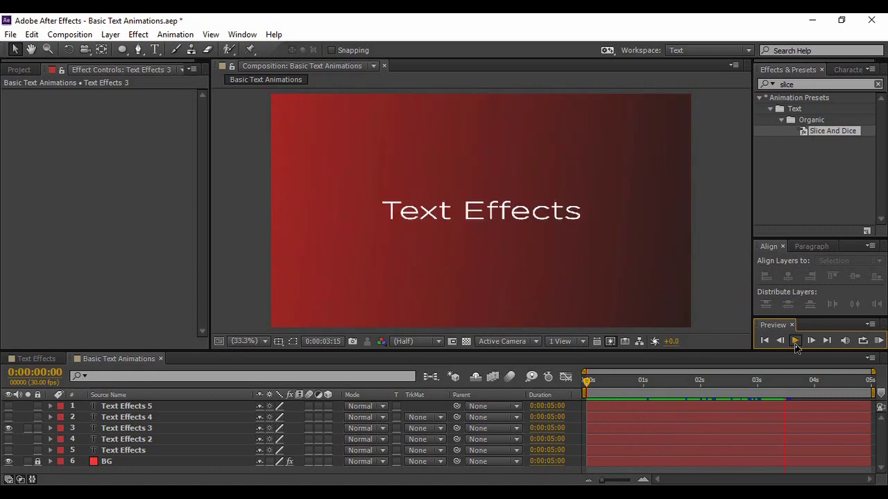
click(795, 342)
Step: Hide Text Effects 3, then select and show Text Effects 4 with the playhead at the first frame
click(8, 428)
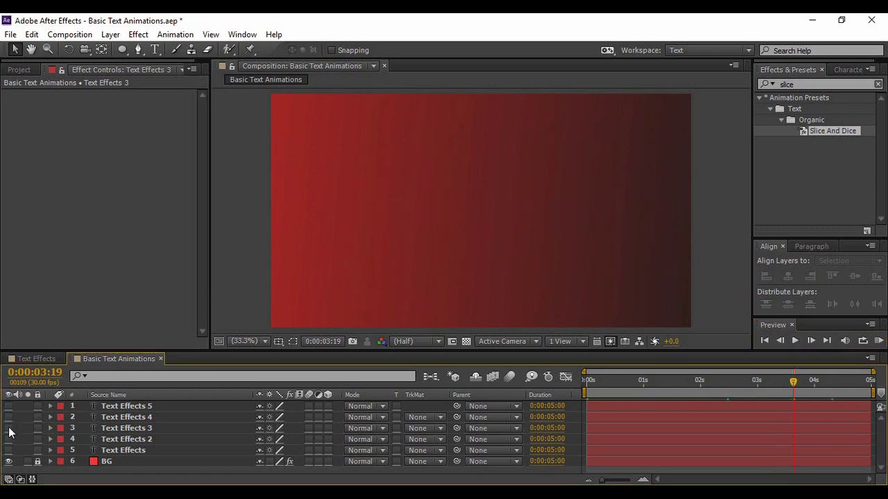
click(146, 419)
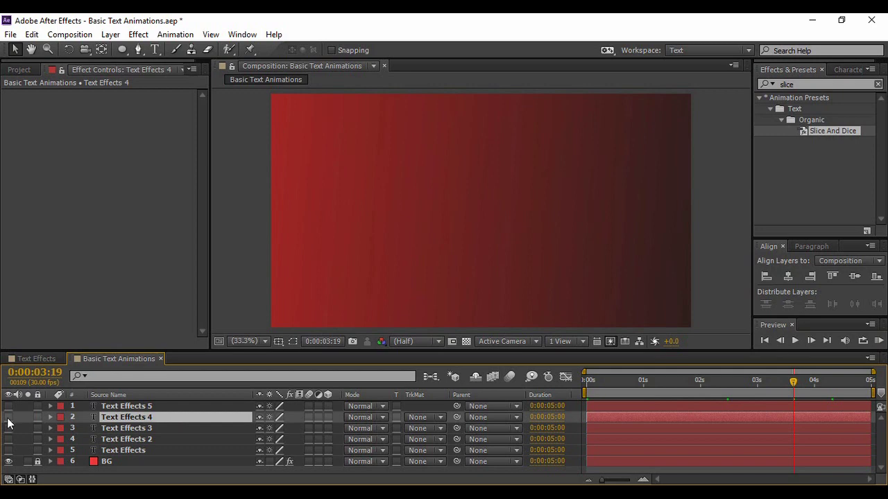
click(765, 341)
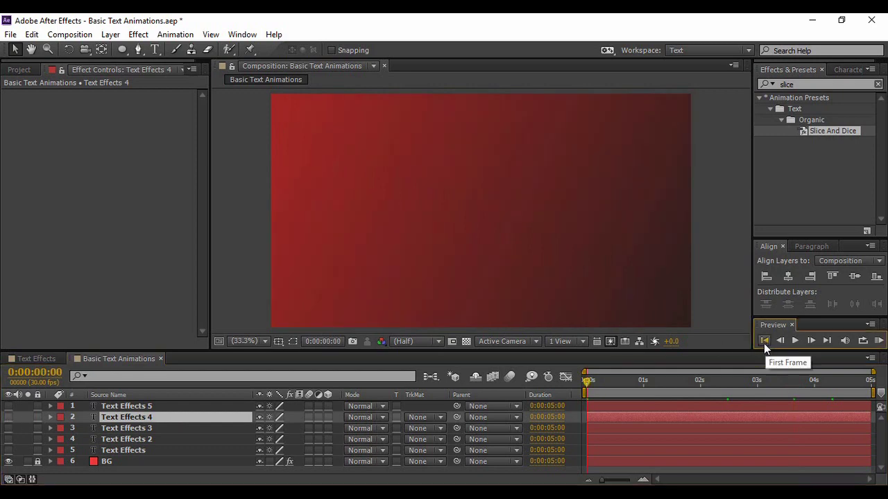
click(9, 418)
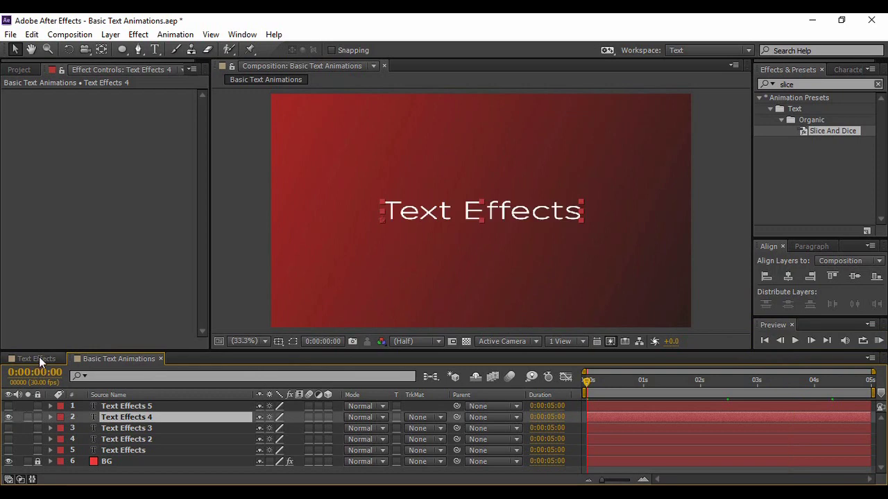
Step: Search for "sprouts", apply the Sprouts text preset to Text Effects 4, and preview the animation
click(797, 84)
text(sprouts)
drag(806, 127, 499, 241)
click(691, 278)
click(795, 341)
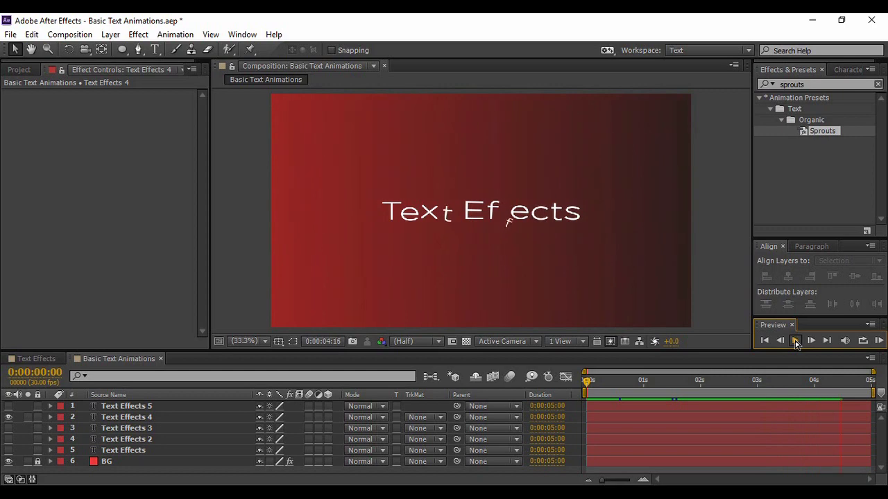
click(796, 341)
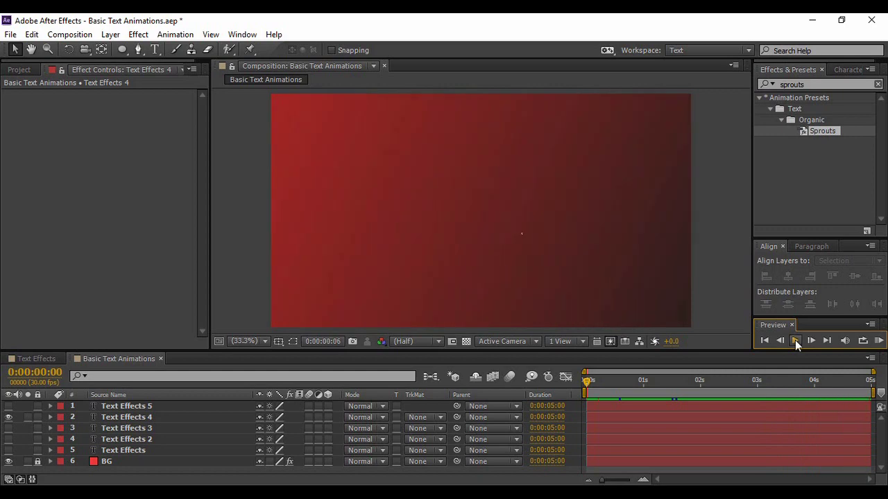
Step: Hide Text Effects 4, then select and show Text Effects 5 with the playhead at the first frame
click(199, 421)
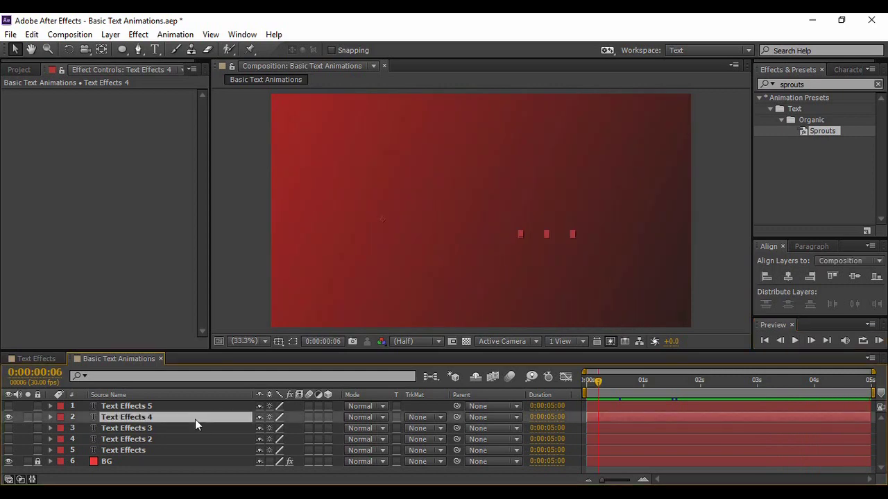
click(8, 417)
click(162, 407)
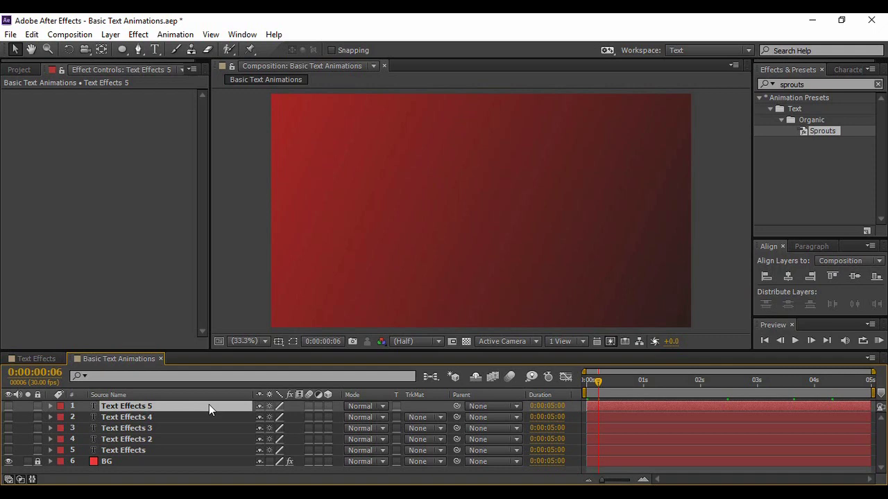
click(766, 341)
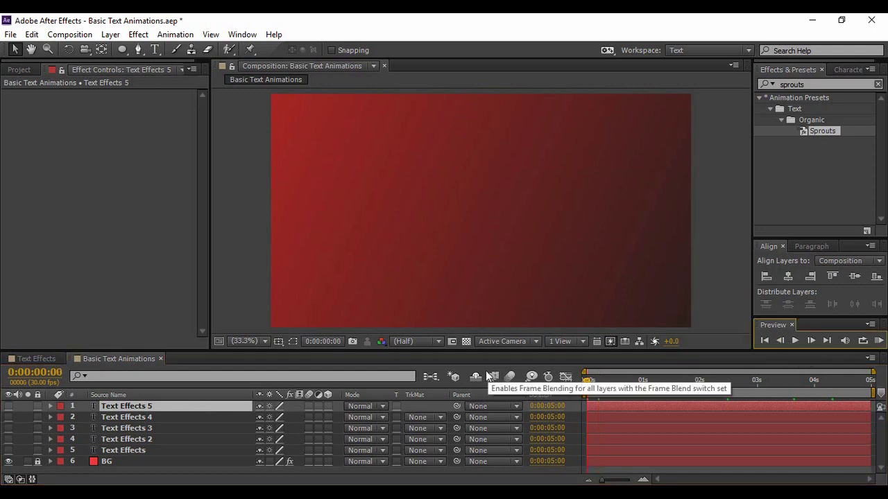
click(9, 407)
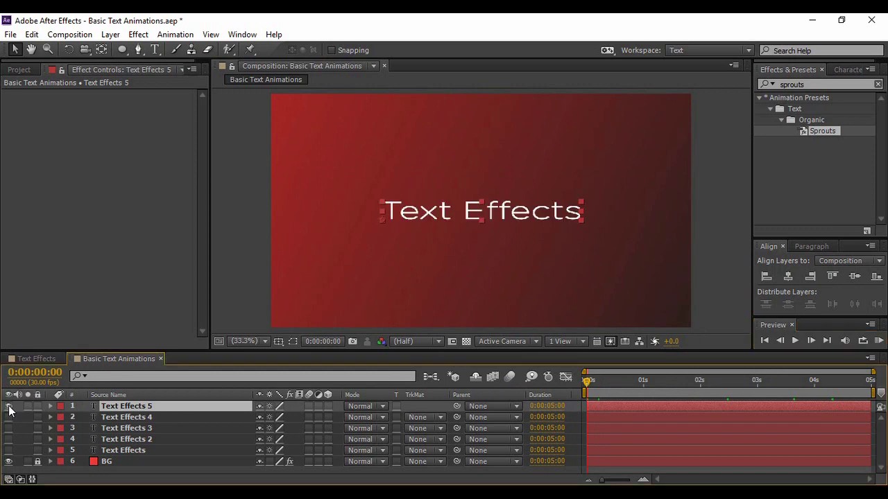
Step: Find the Wind Current preset by searching for "wind c", apply it to Text Effects 5, and preview the animation
click(756, 86)
text(wind c)
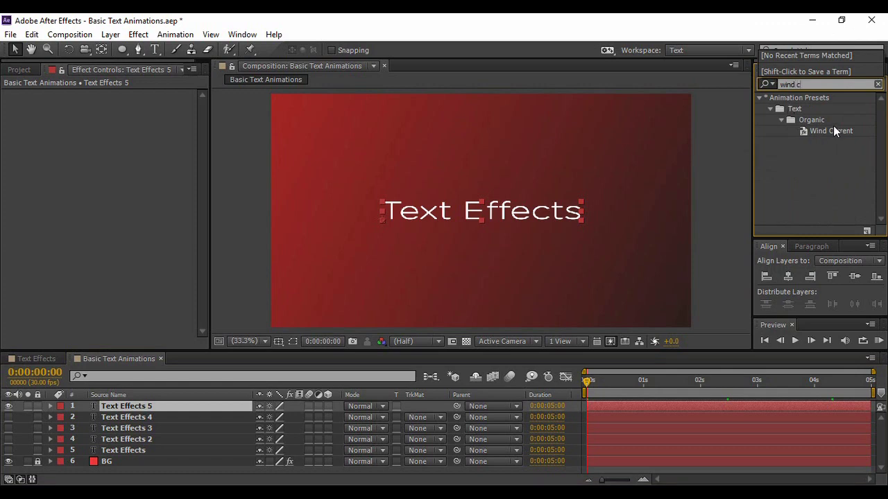
click(833, 126)
mouse_move(833, 126)
mouse_down()
mouse_move(494, 221)
mouse_move(498, 214)
mouse_up()
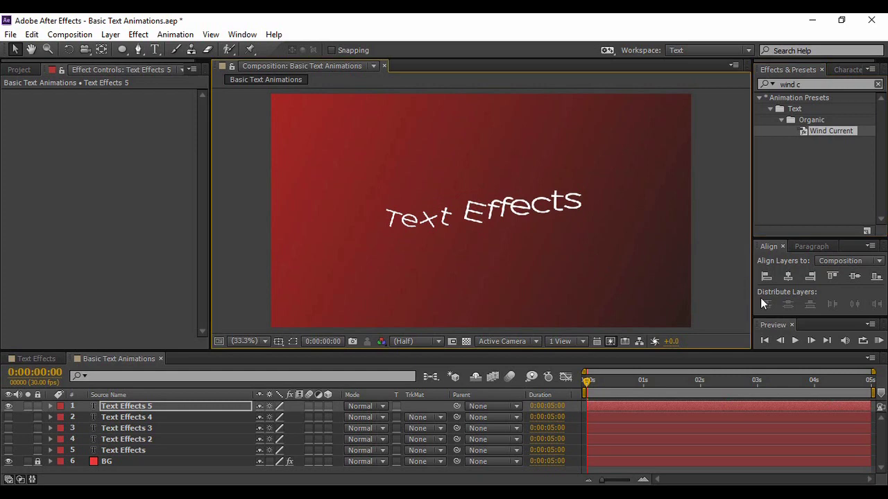
key(F2)
click(795, 341)
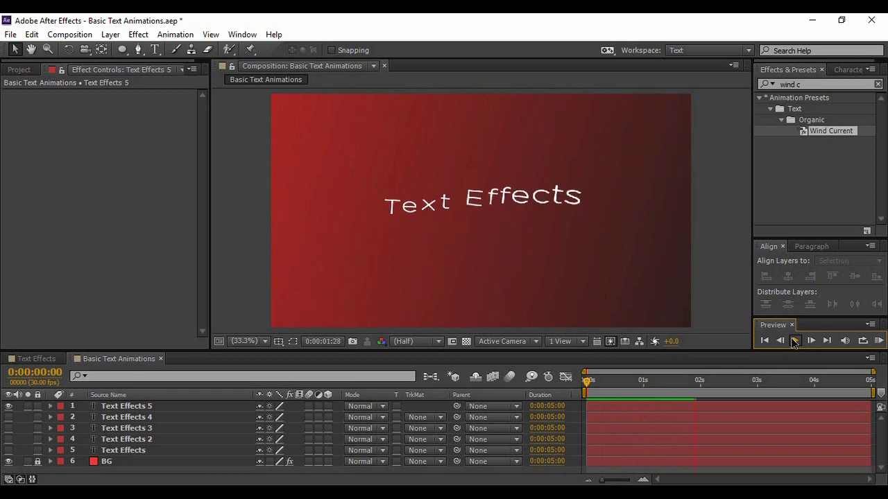
Step: Stop the preview of Text Effects 5 and clear the "wind c" search so all effects and presets are listed
click(795, 341)
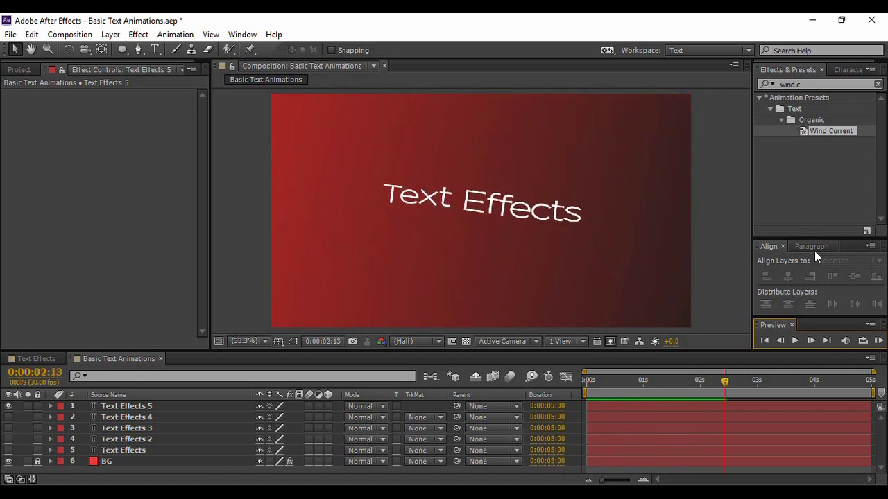
click(807, 85)
key(BackSpace)
key(BackSpace)
key(BackSpace)
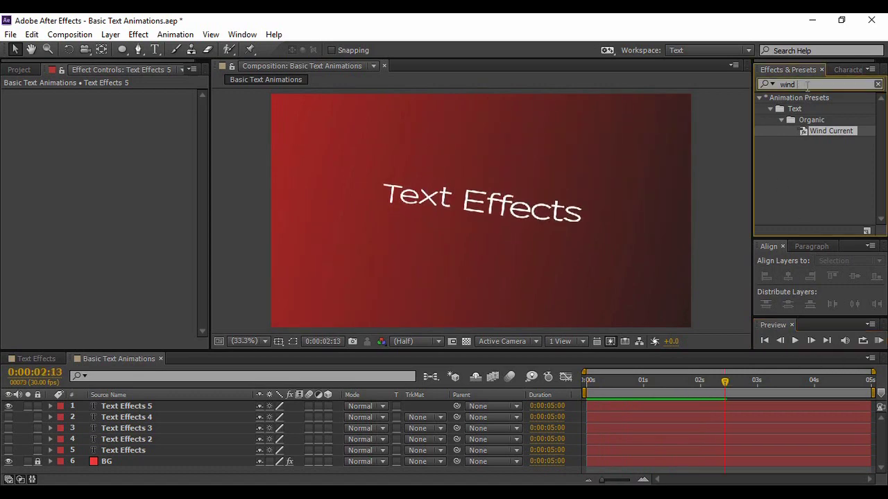
key(BackSpace)
key(BackSpace)
key(BackSpace)
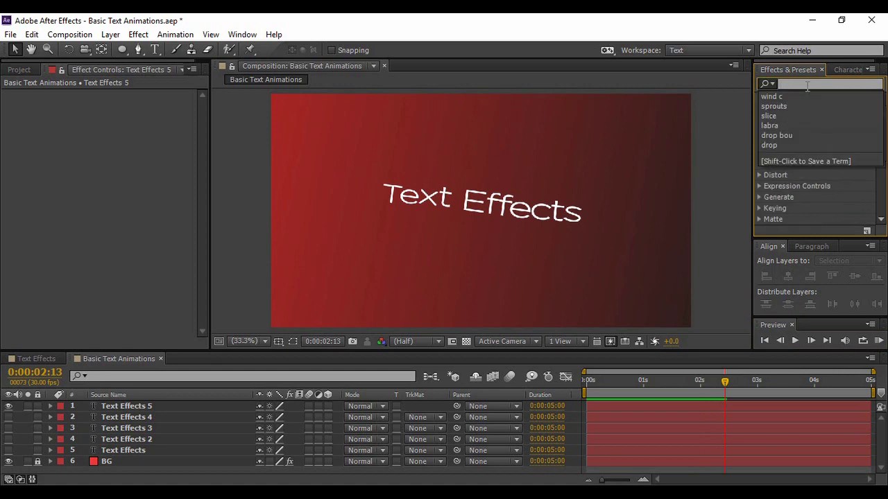
click(703, 167)
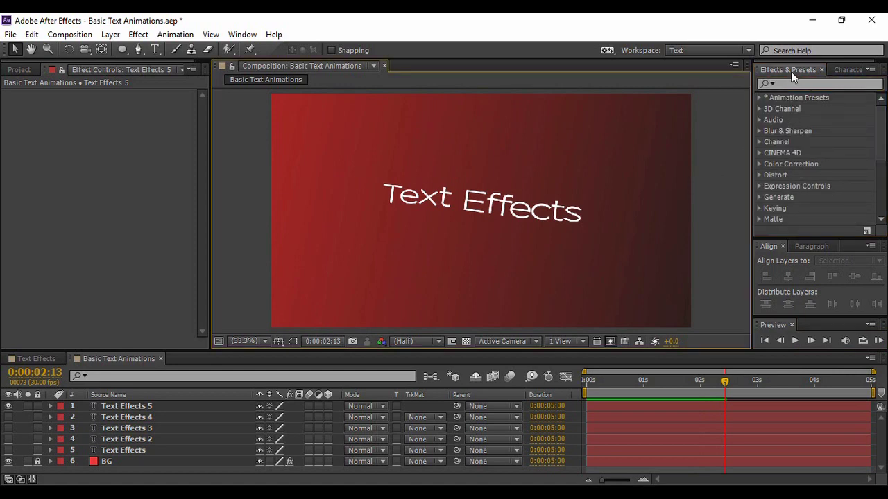
Step: Browse the animation presets down to the Organic folder inside the Text category
click(795, 98)
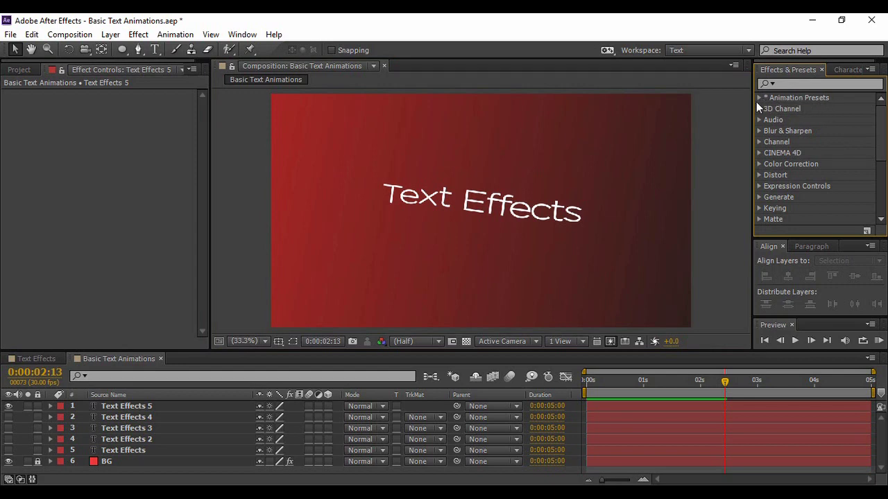
click(759, 98)
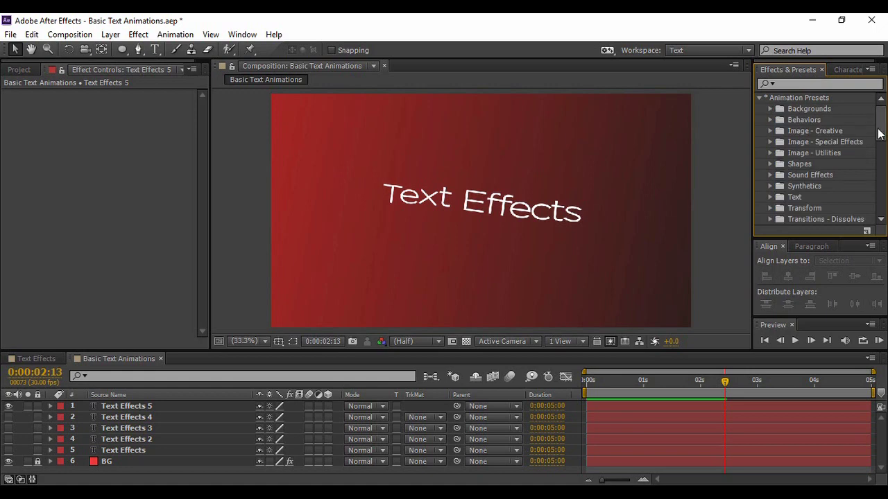
scroll(882, 137, down, 1)
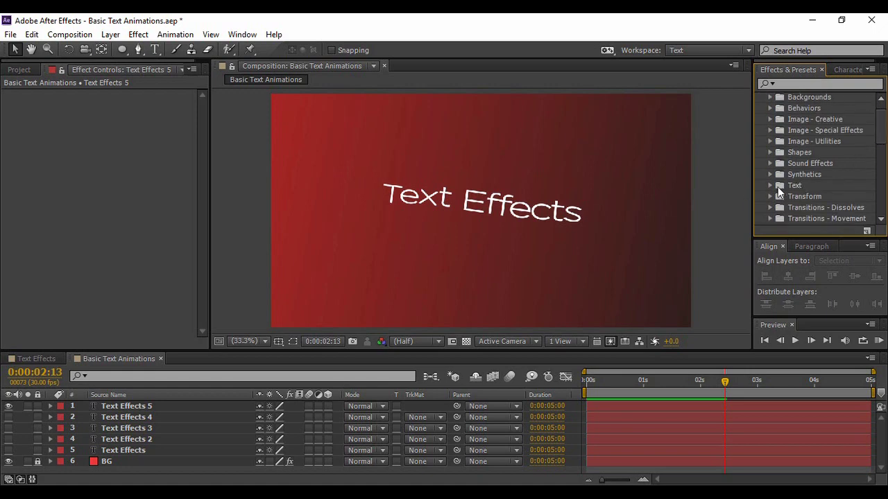
click(770, 186)
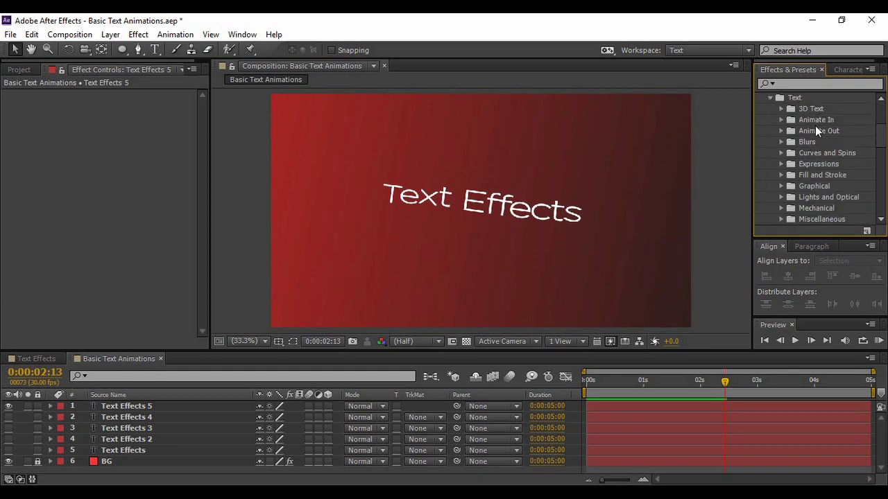
scroll(880, 135, down, 1)
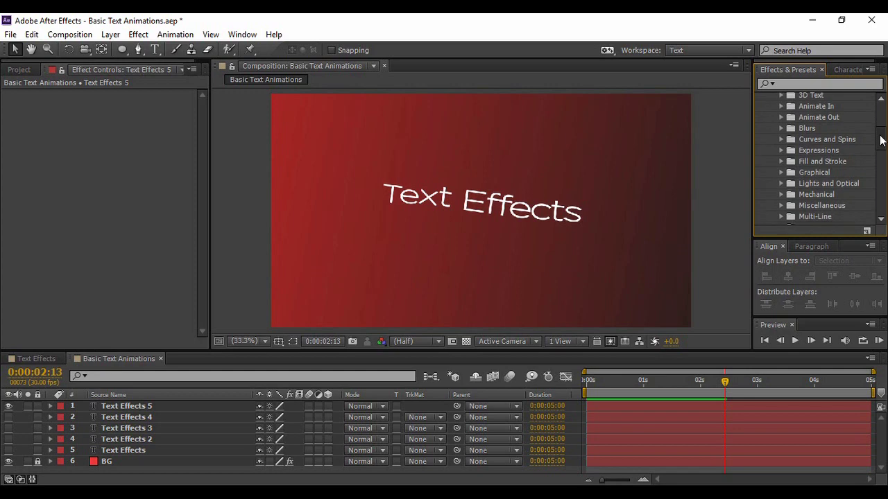
drag(881, 141, 881, 154)
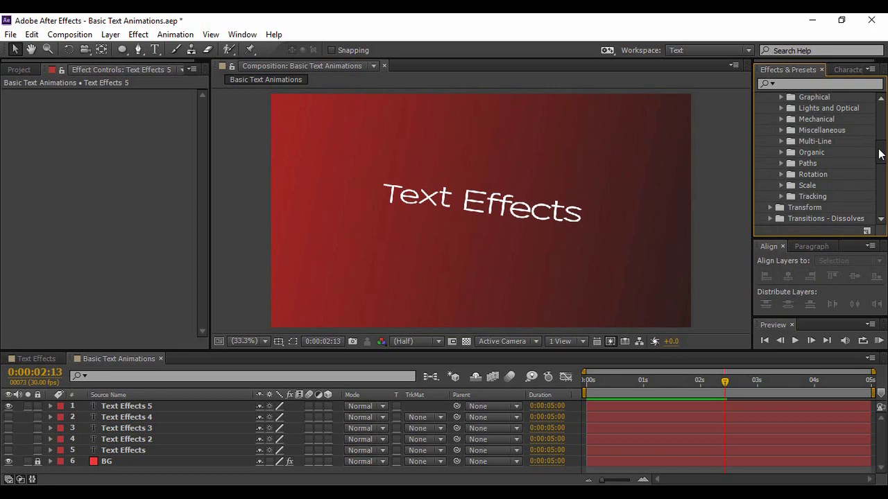
drag(881, 154, 880, 153)
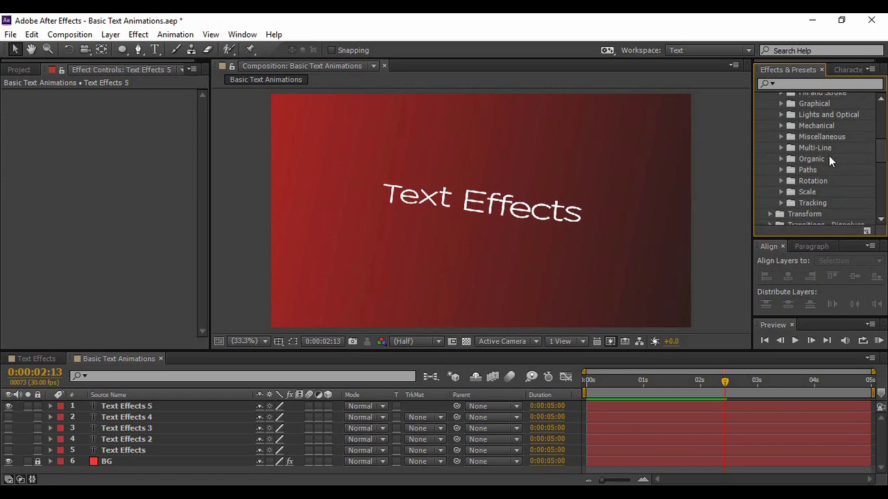
click(781, 159)
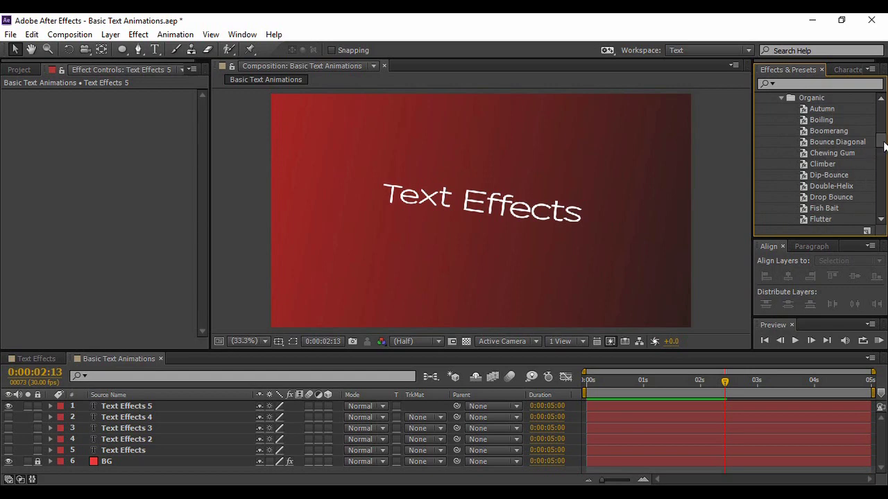
Step: Locate the Drop Bounce, Labrador, Slice And Dice, Sprouts and Wind Current presets in the Organic folder, then return to the Text category
scroll(884, 144, down, 1)
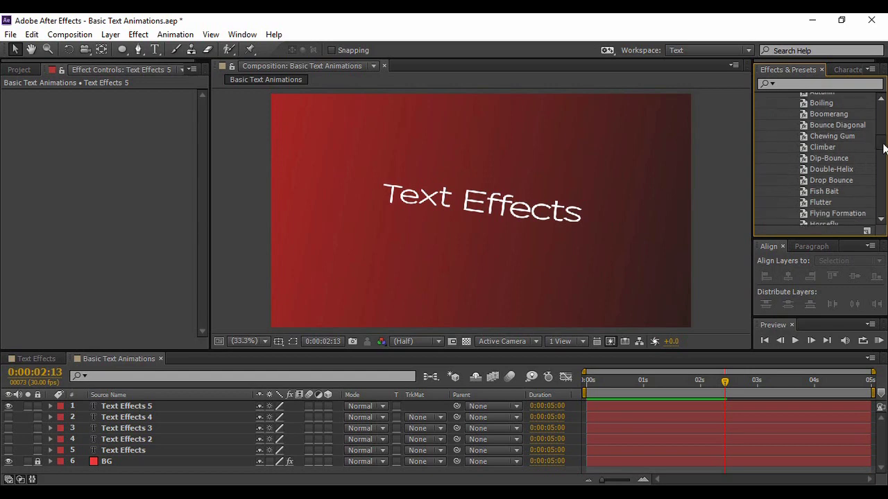
click(827, 181)
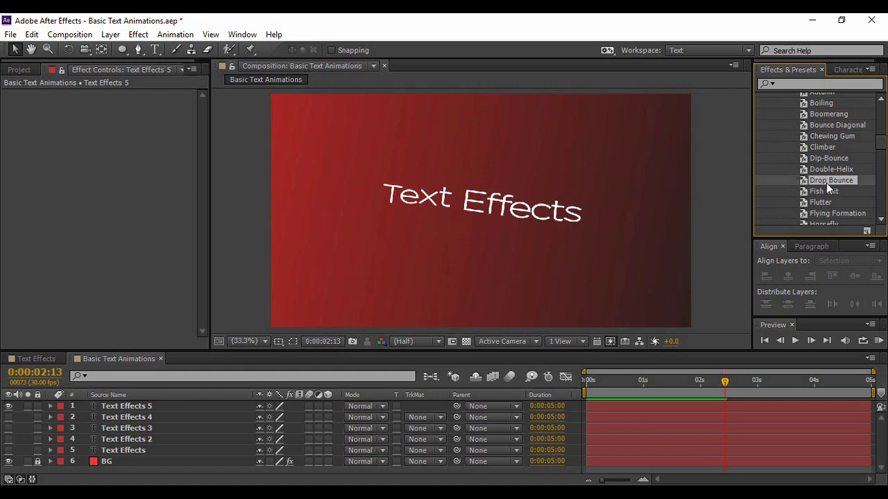
click(882, 158)
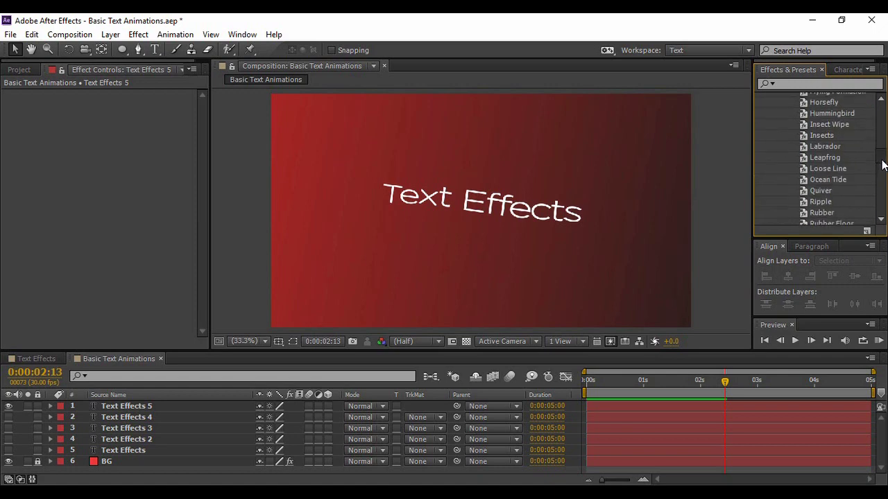
click(827, 147)
scroll(877, 170, down, 3)
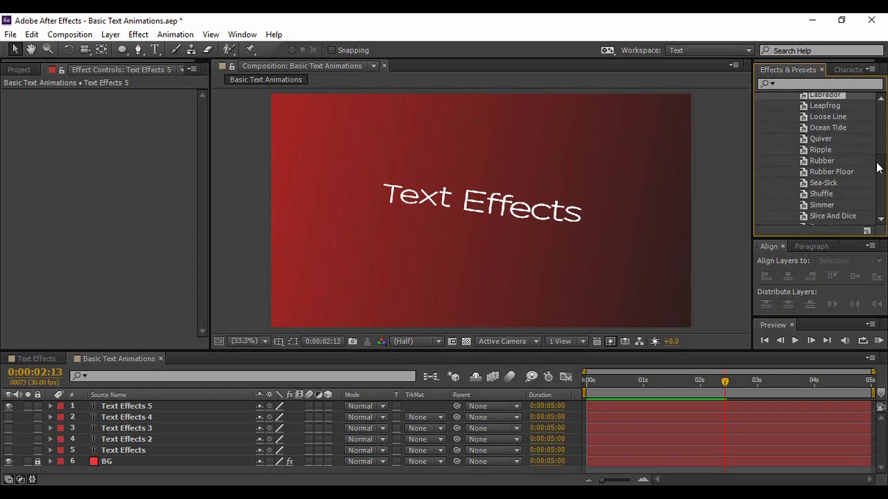
scroll(876, 170, down, 1)
click(842, 188)
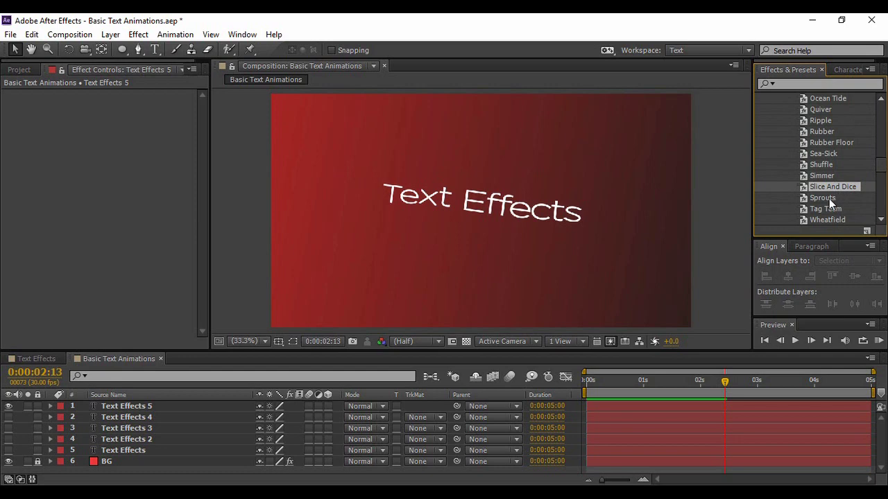
click(828, 198)
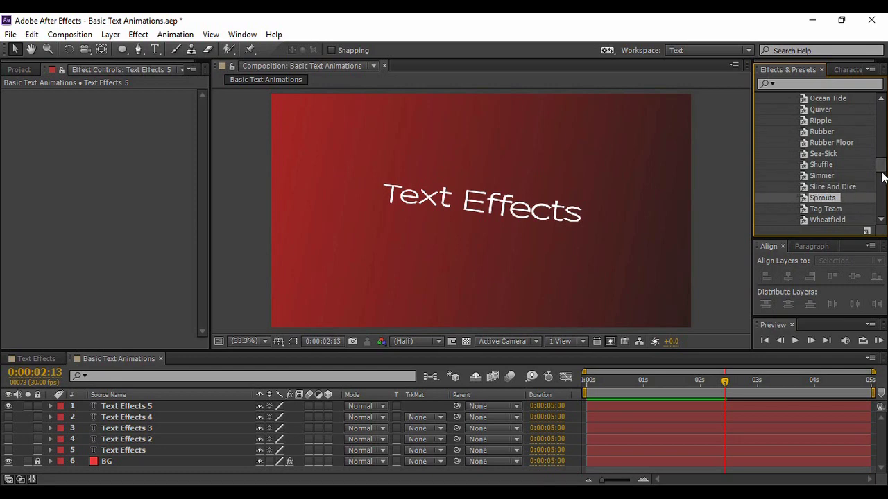
scroll(882, 173, down, 1)
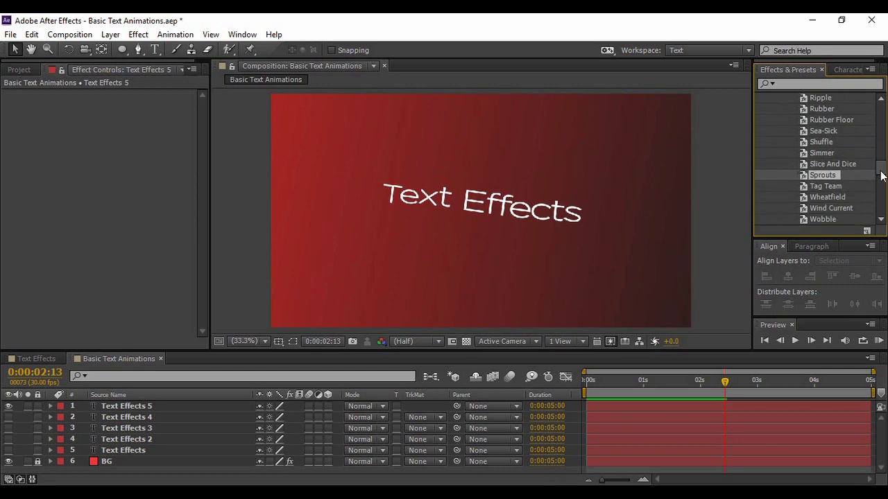
click(828, 208)
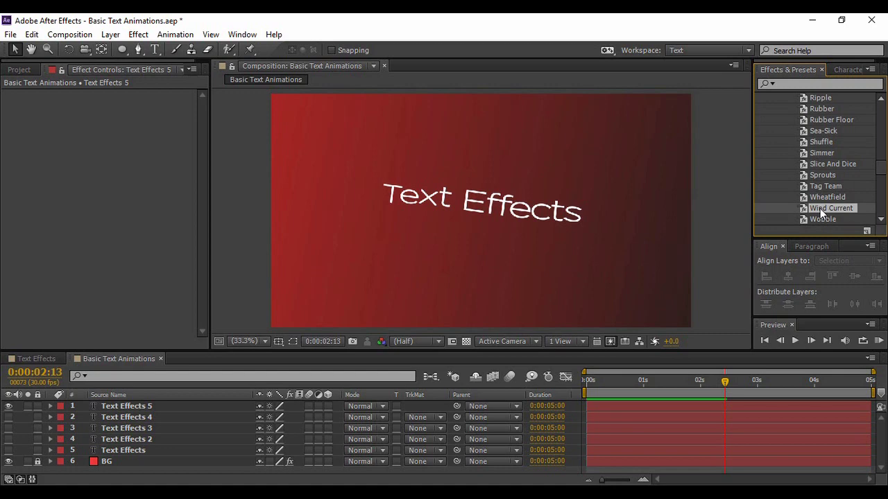
scroll(879, 178, down, 2)
drag(880, 179, 880, 128)
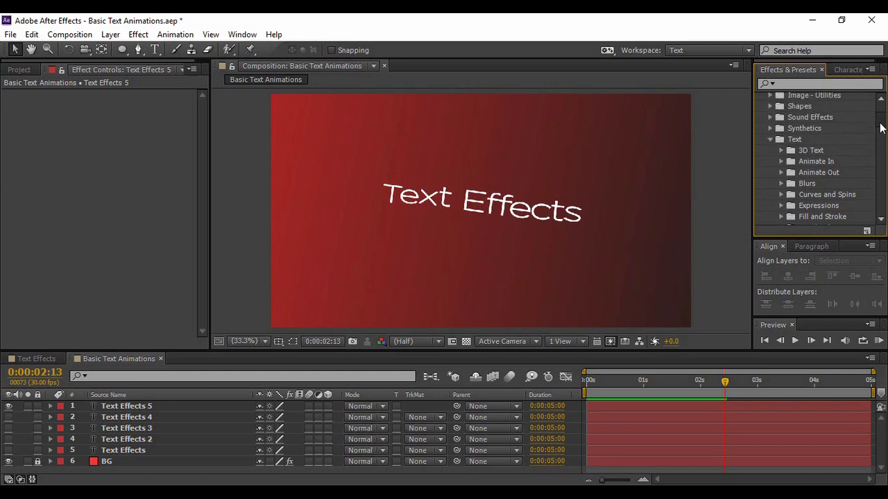